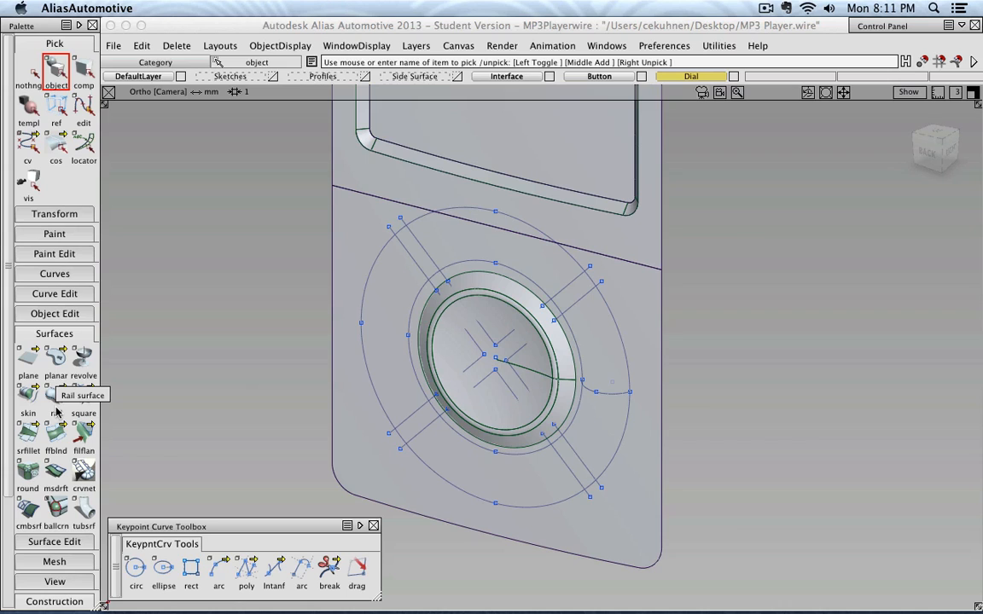
# Create a rail surface for the dial ring with one generation curve, the short profile arc, and two rails, the inner and outer circles.
pyautogui.click(57, 412)
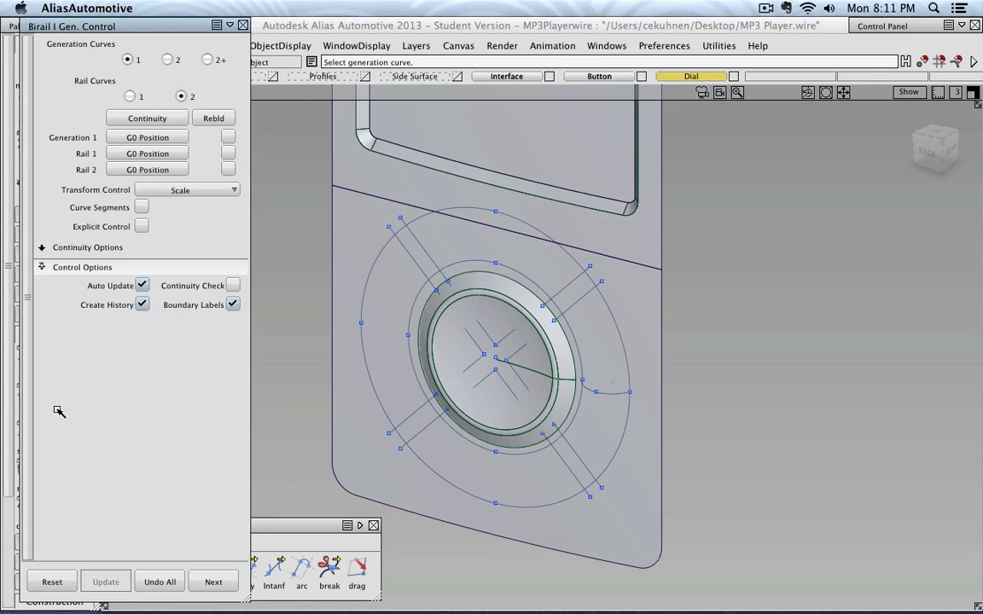
pyautogui.moveTo(141, 19); pyautogui.dragTo(210, 48)
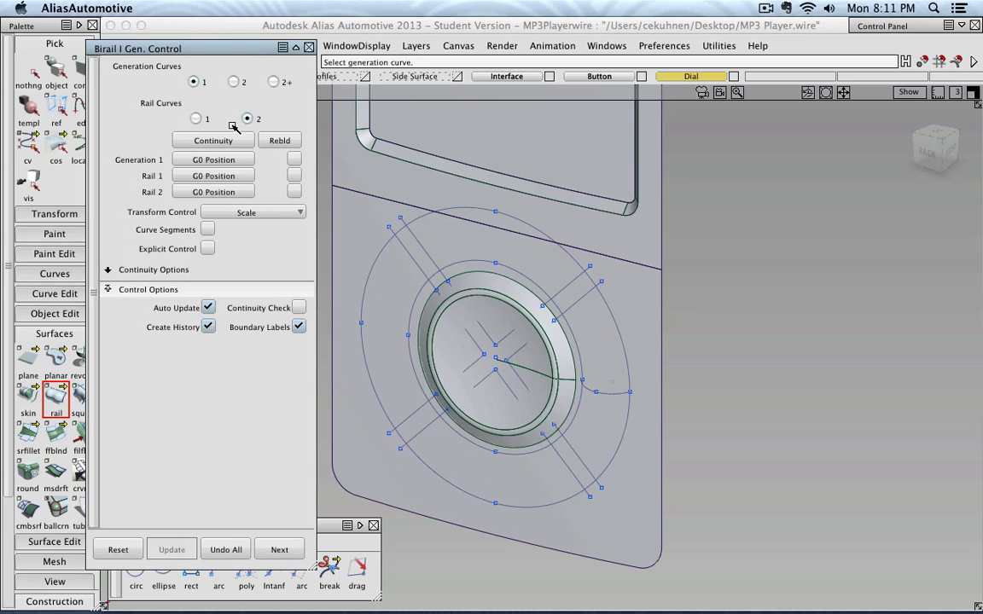
pyautogui.moveTo(207, 47); pyautogui.dragTo(169, 48)
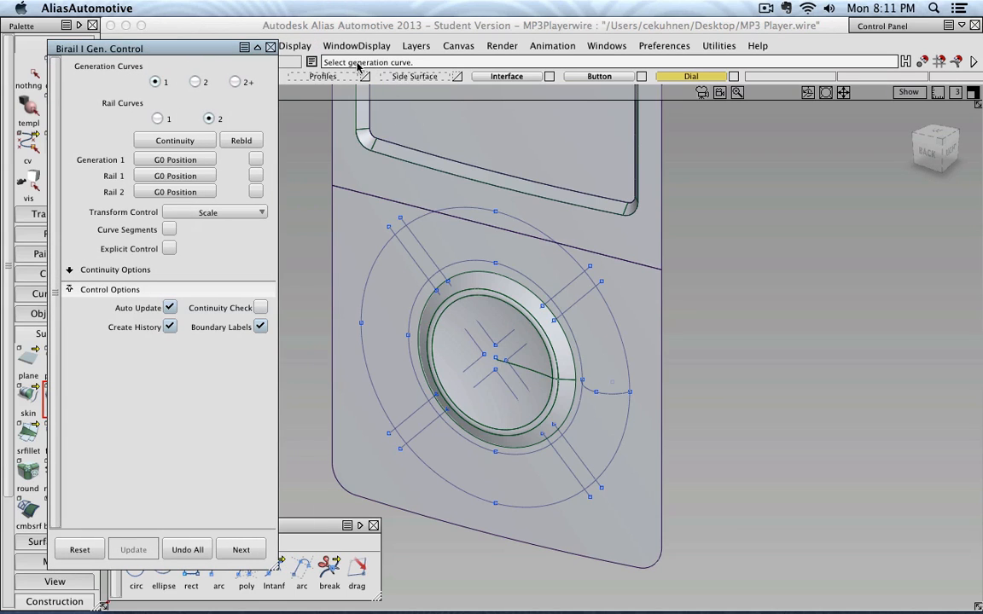
pyautogui.click(607, 394)
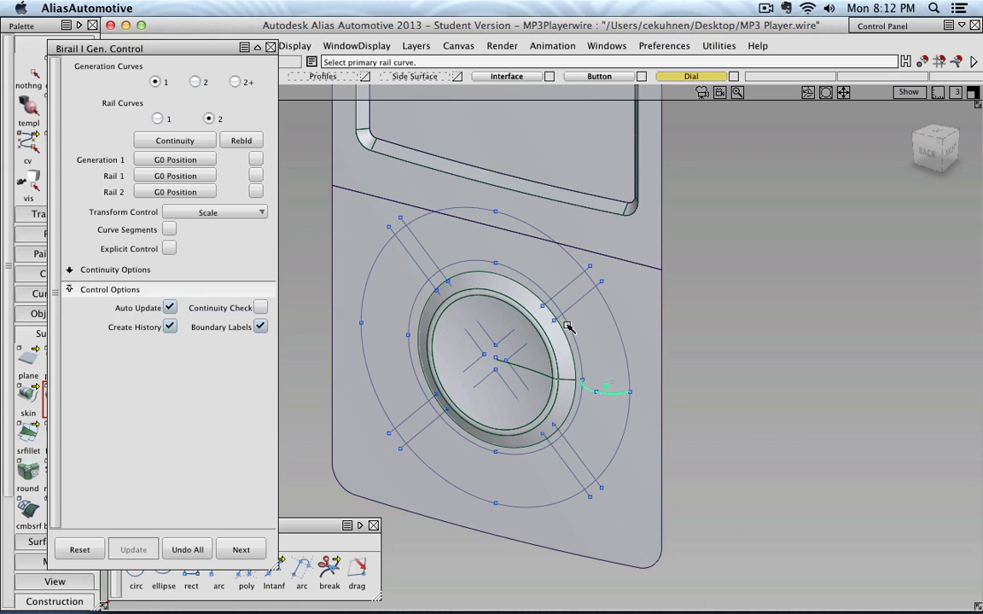
pyautogui.click(566, 326)
pyautogui.click(609, 314)
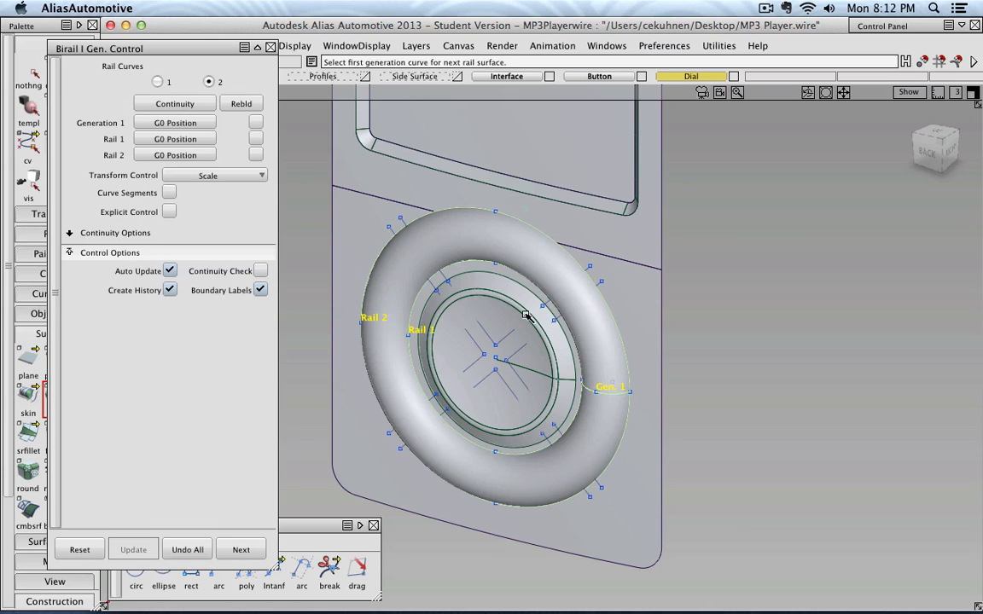
pyautogui.click(270, 50)
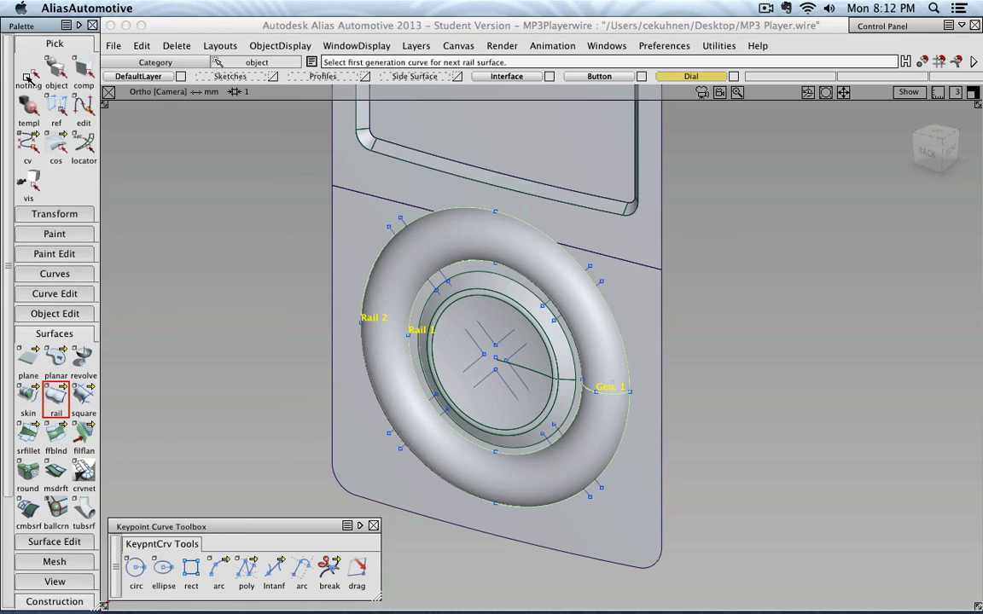
pyautogui.click(54, 72)
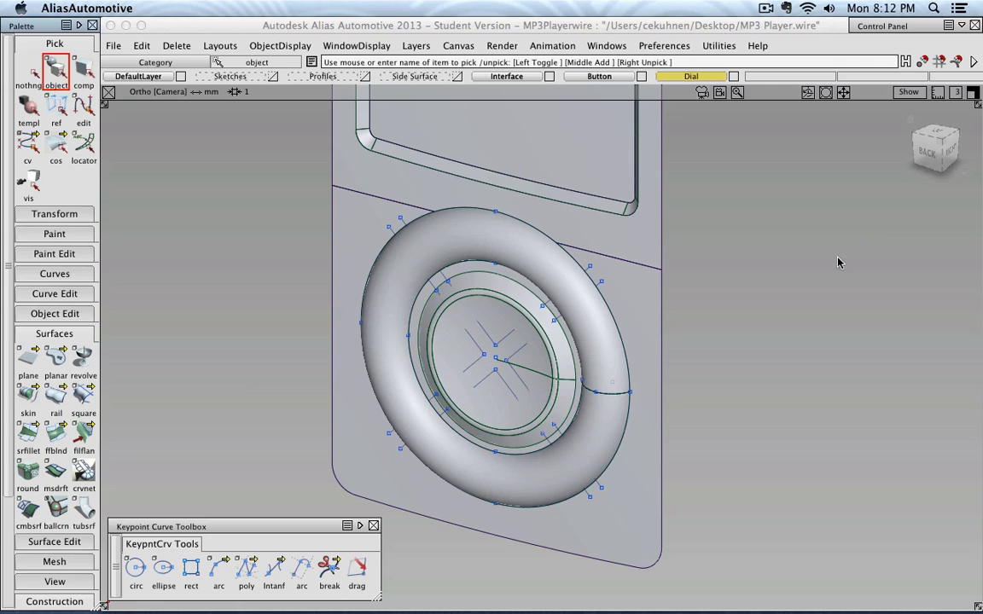
# Create a new layer and assign the dial ring surface to it.
pyautogui.keyDown('alt'); pyautogui.keyDown('shift'); pyautogui.moveTo(837, 263); pyautogui.dragTo(733, 243); pyautogui.keyUp('shift'); pyautogui.keyUp('alt')
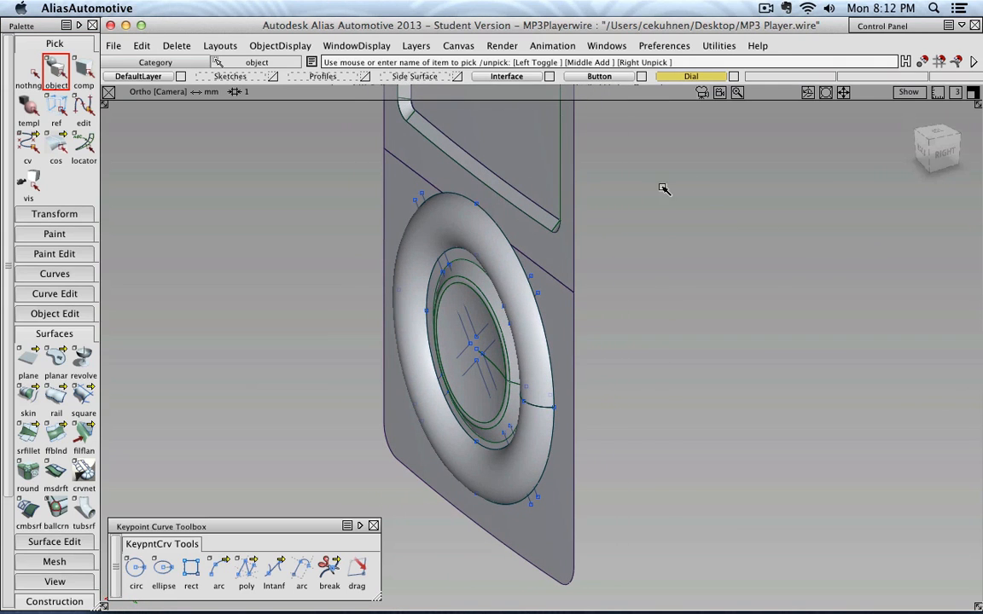
pyautogui.click(416, 45)
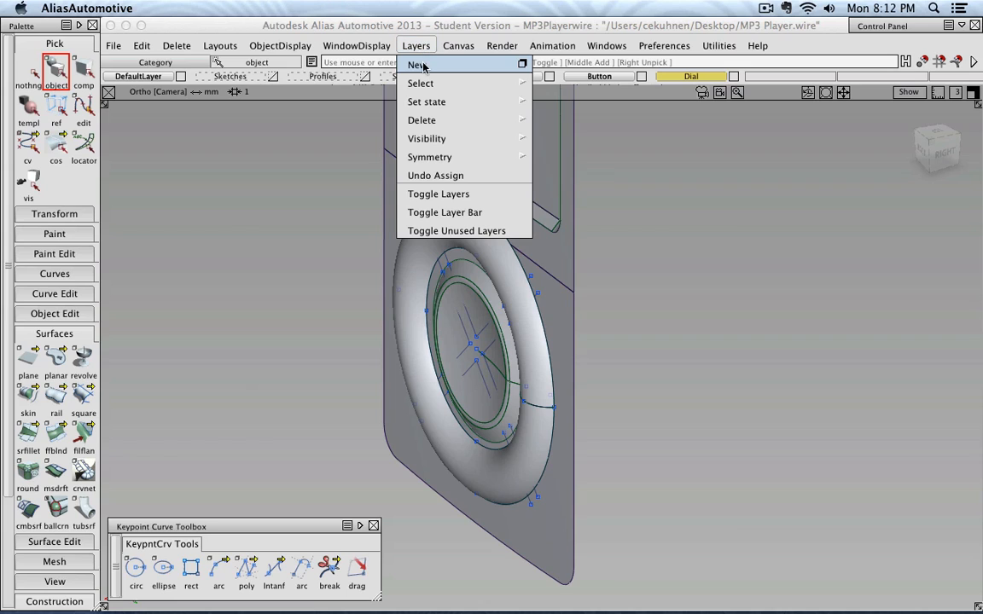
pyautogui.click(424, 67)
pyautogui.click(778, 80)
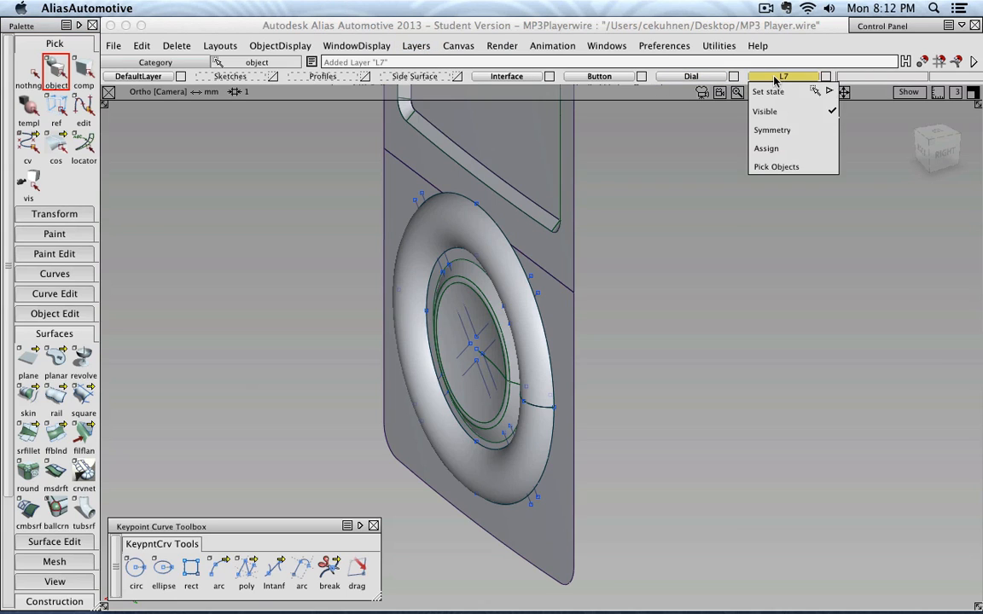
pyautogui.click(667, 55)
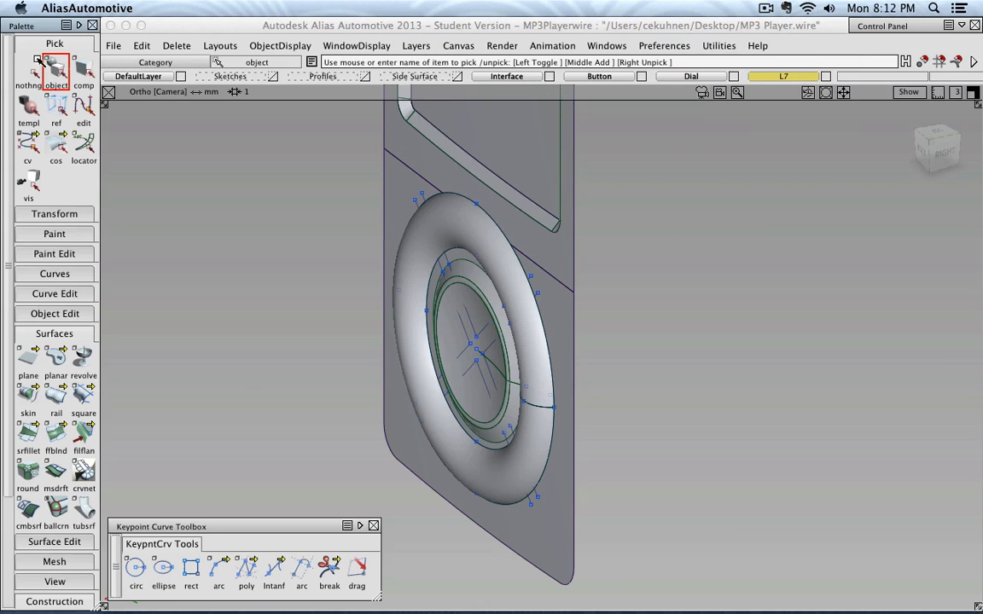
pyautogui.click(499, 258)
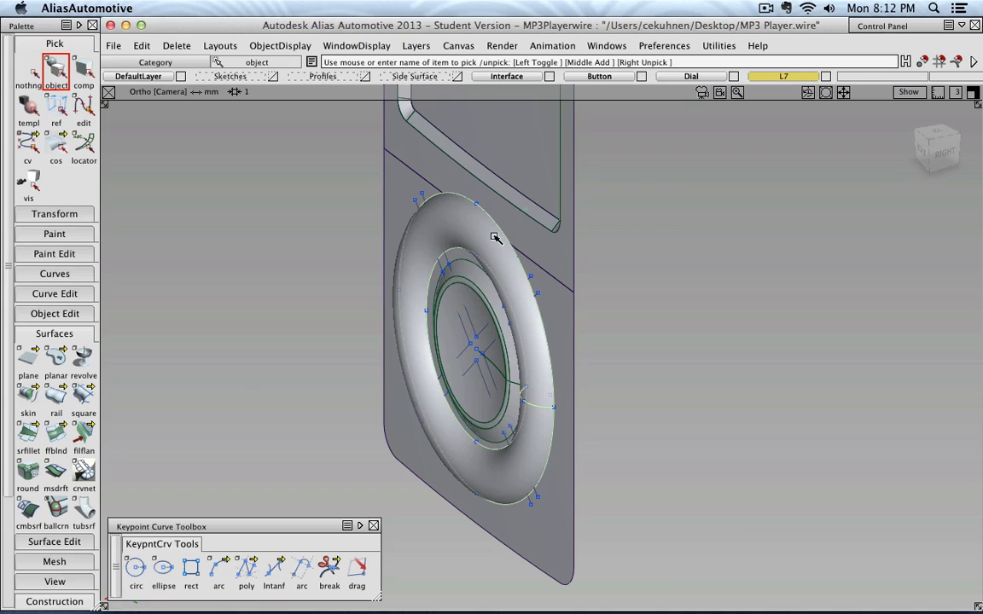
pyautogui.click(779, 77)
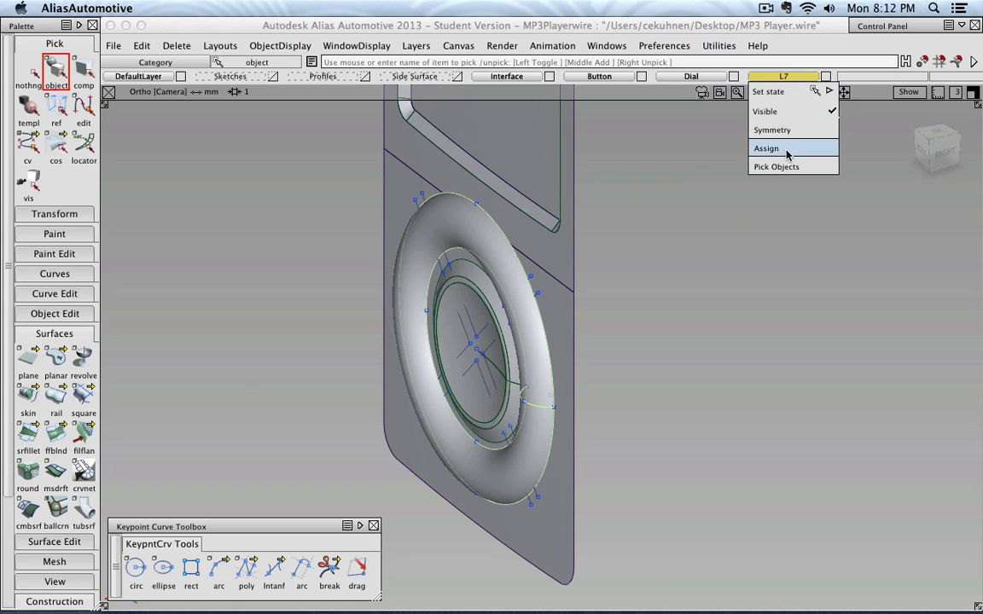
pyautogui.click(766, 148)
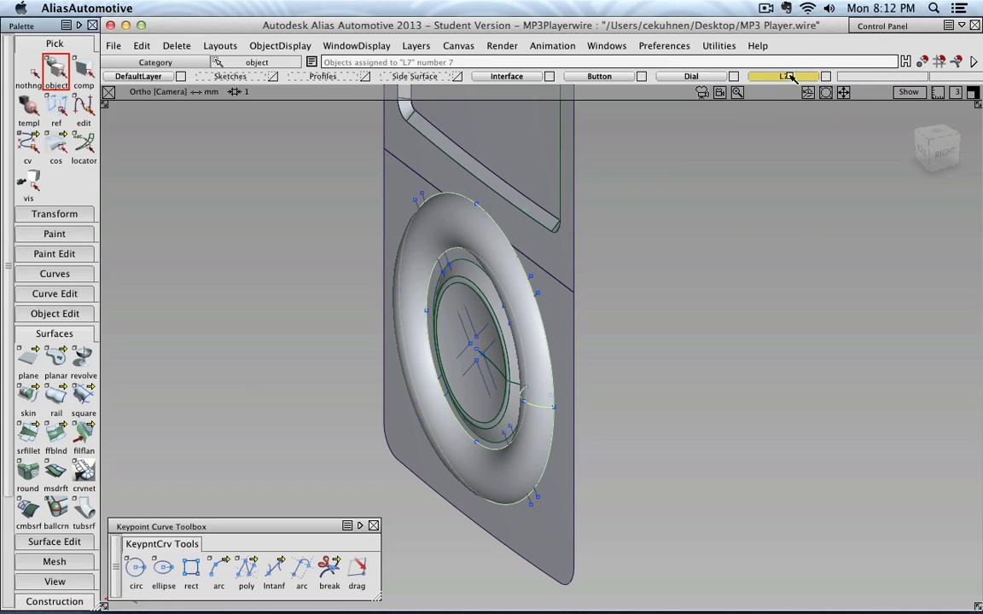
# Rename the new layer as Dial Surf.
pyautogui.doubleClick(789, 78)
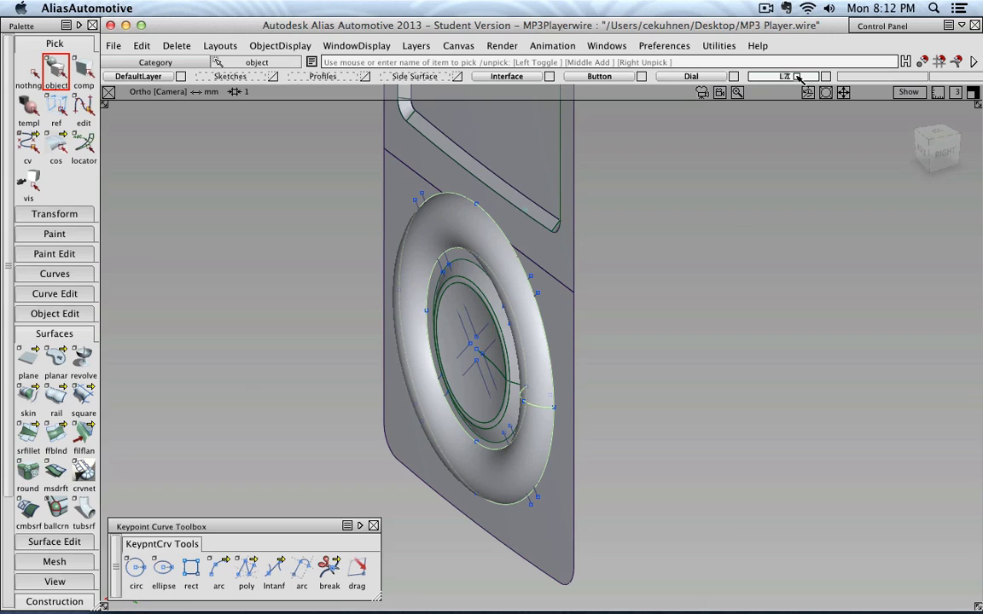
pyautogui.write('Dial')
pyautogui.press('Return')
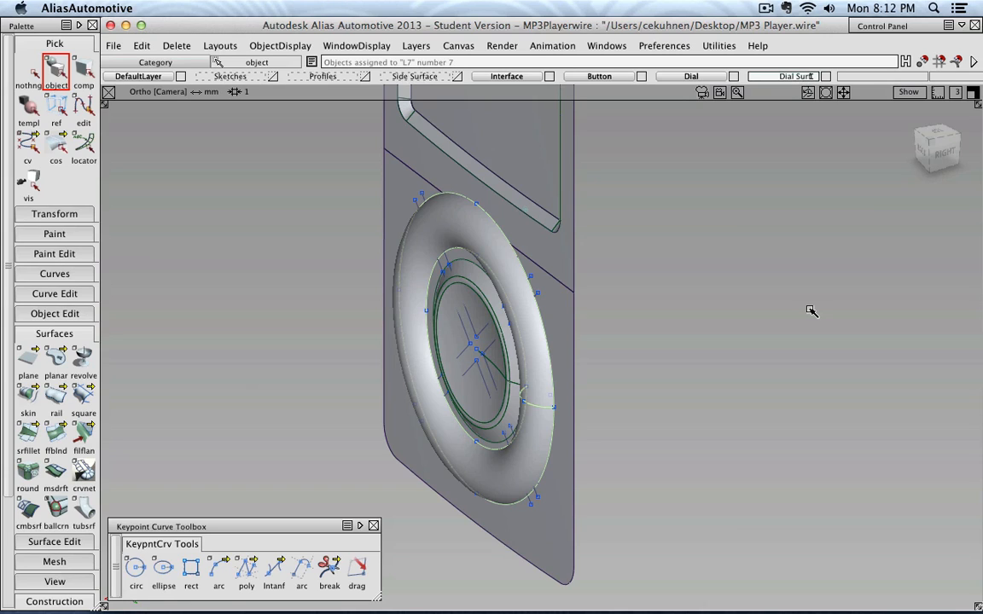
pyautogui.press('Return')
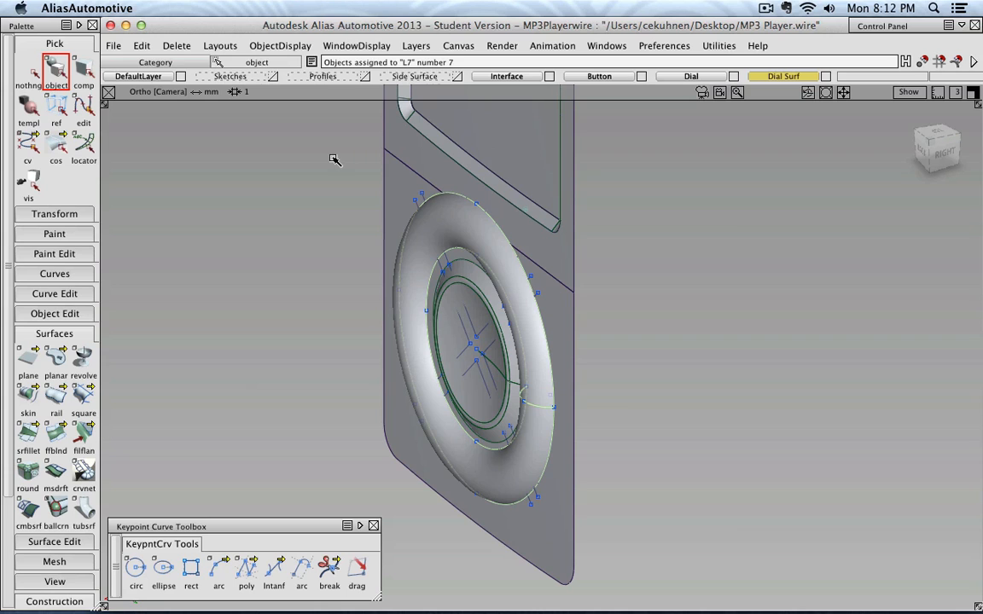
# Make Dial the active layer, hide the Dial Surf layer to examine the dial curves, and show it again.
pyautogui.click(692, 76)
pyautogui.click(826, 75)
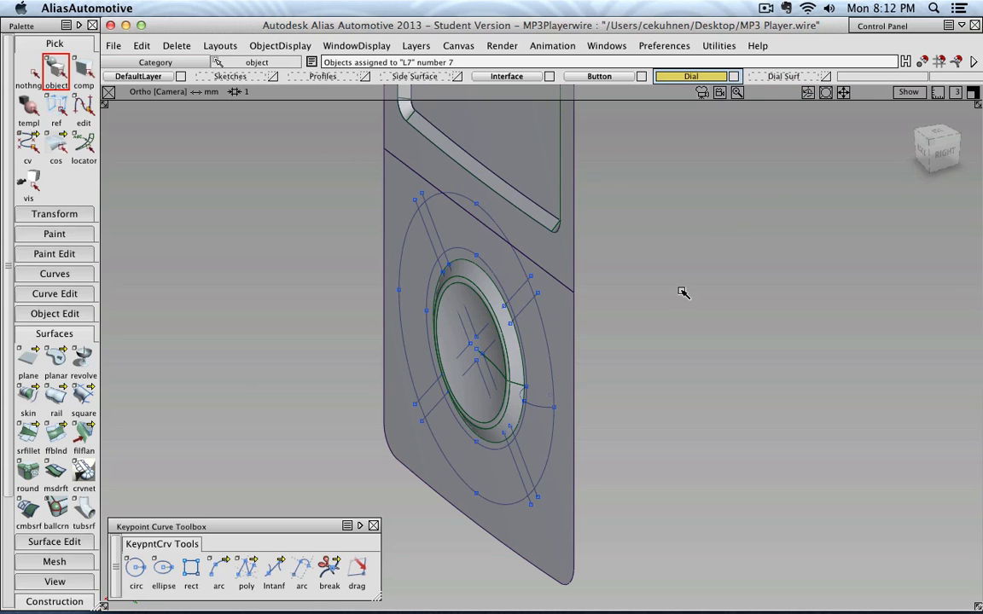
pyautogui.hotkey('alt', 'shift')
pyautogui.keyDown('alt'); pyautogui.keyDown('shift'); pyautogui.moveTo(619, 289); pyautogui.dragTo(592, 254); pyautogui.keyUp('shift'); pyautogui.keyUp('alt')
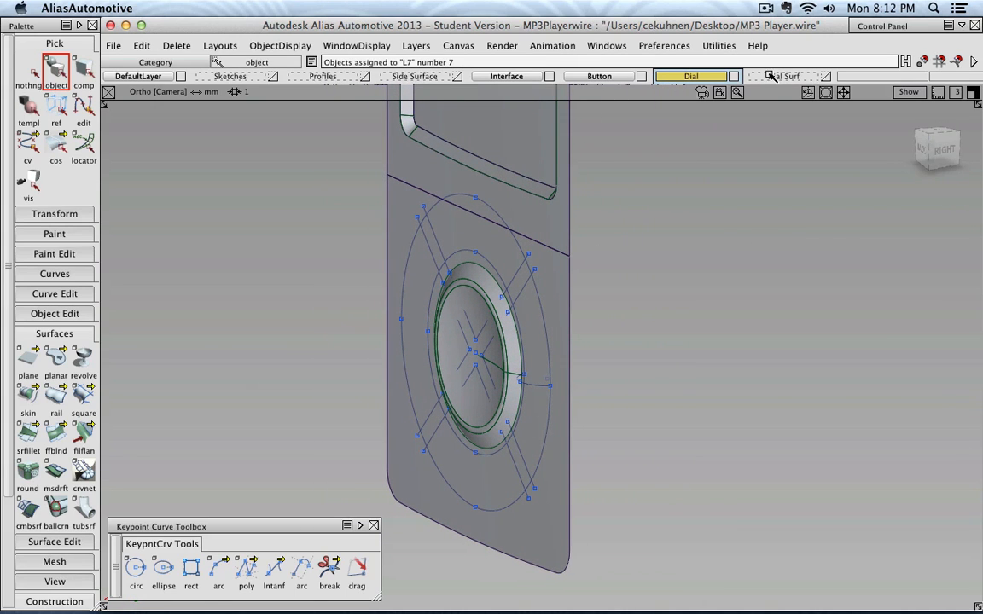
pyautogui.click(826, 77)
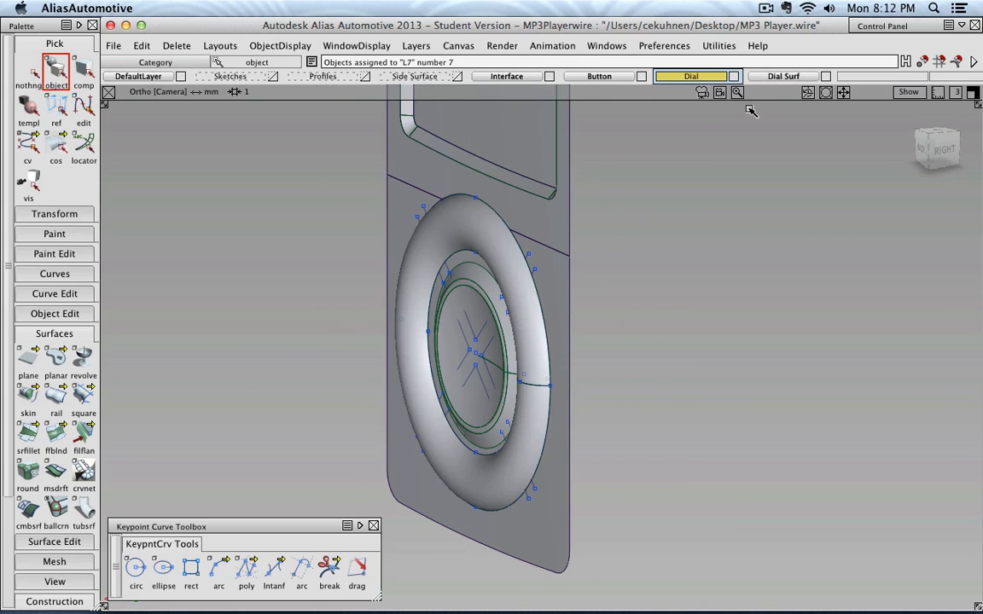
# Make Dial Surf the active layer and hide the Dial layer.
pyautogui.click(799, 76)
pyautogui.click(733, 77)
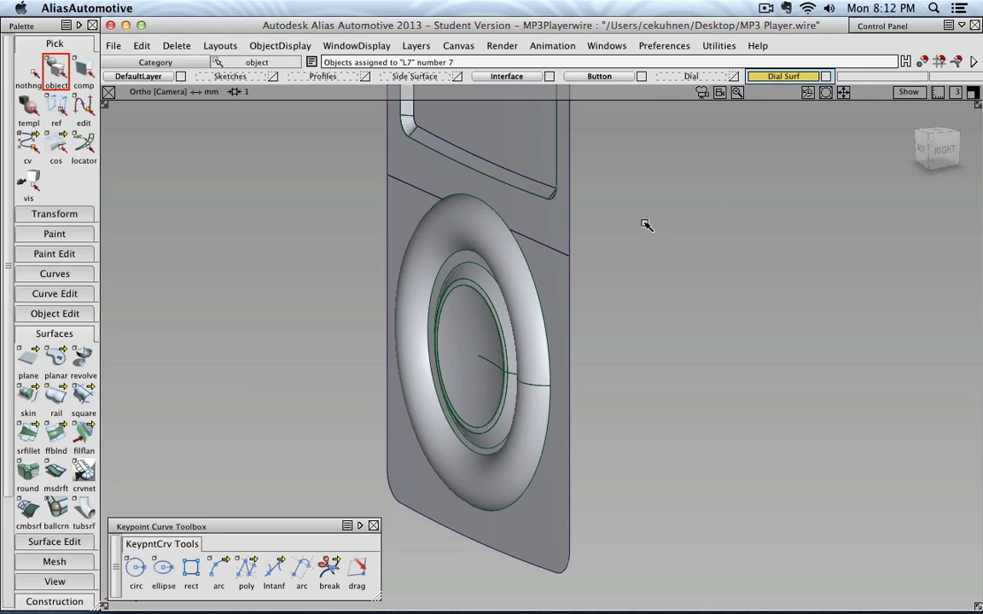
# Switch to the right view and display the grid behind the dial's side profile.
pyautogui.keyDown('alt'); pyautogui.keyDown('shift'); pyautogui.moveTo(676, 298); pyautogui.dragTo(554, 264); pyautogui.keyUp('shift'); pyautogui.keyUp('alt')
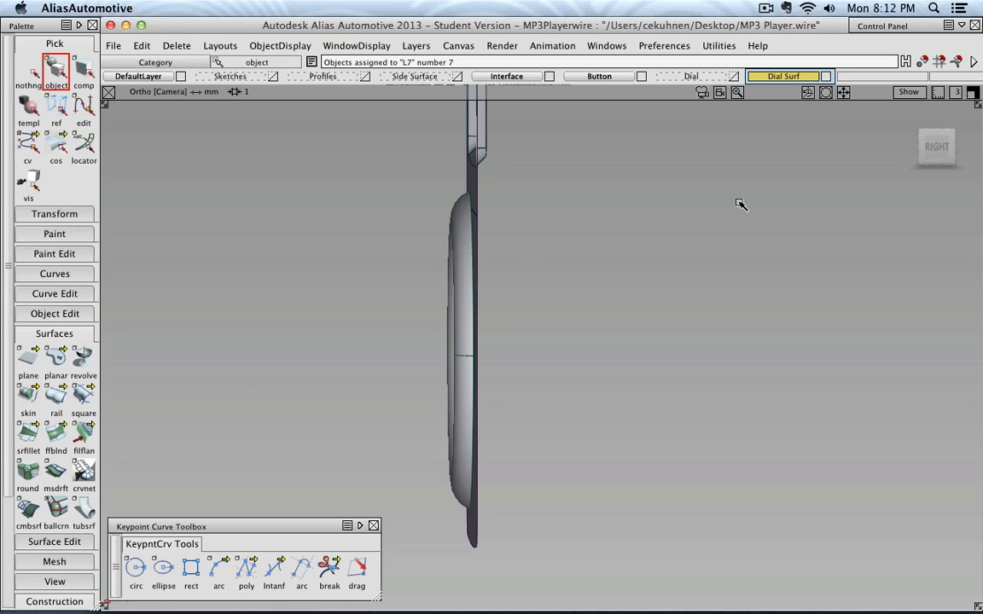
pyautogui.click(936, 148)
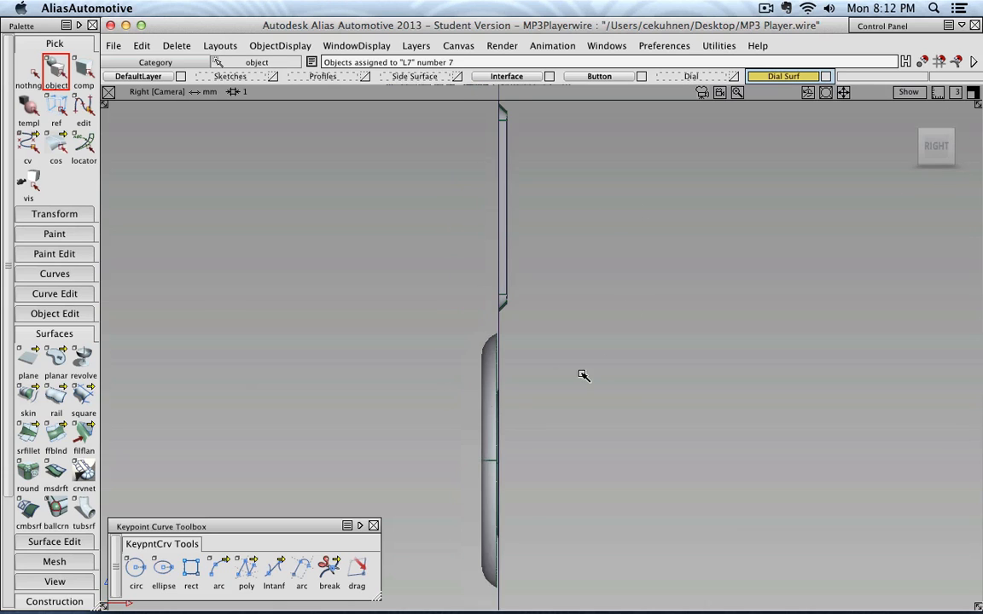
pyautogui.scroll(3, 500, 366)
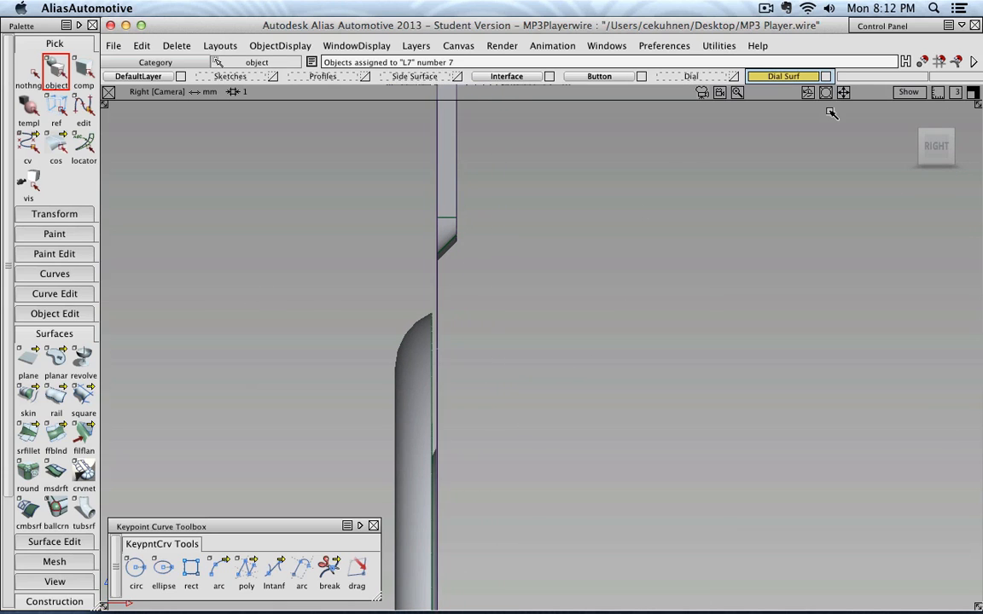
pyautogui.click(910, 92)
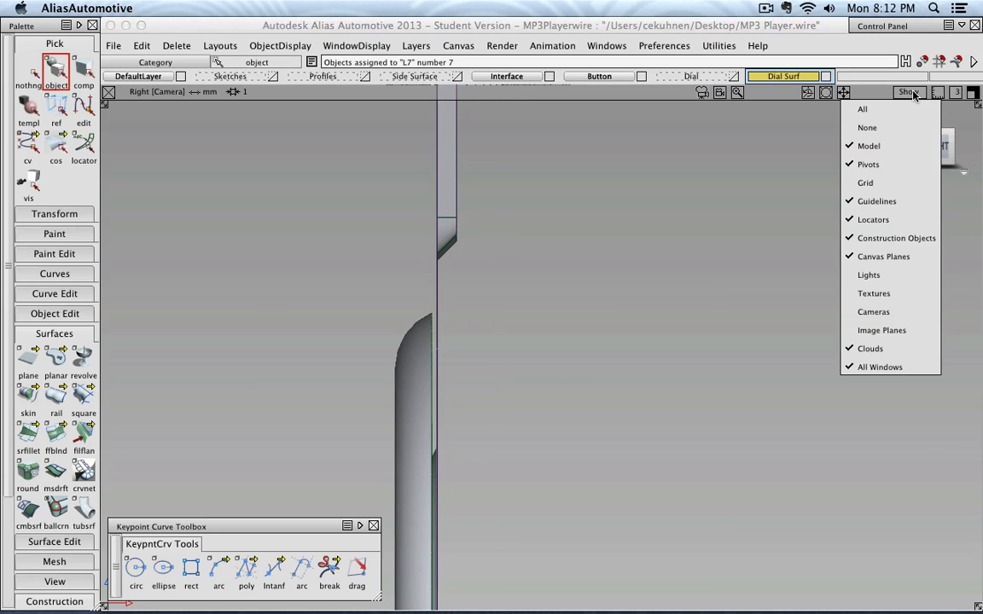
pyautogui.click(893, 185)
pyautogui.scroll(-2, 559, 248)
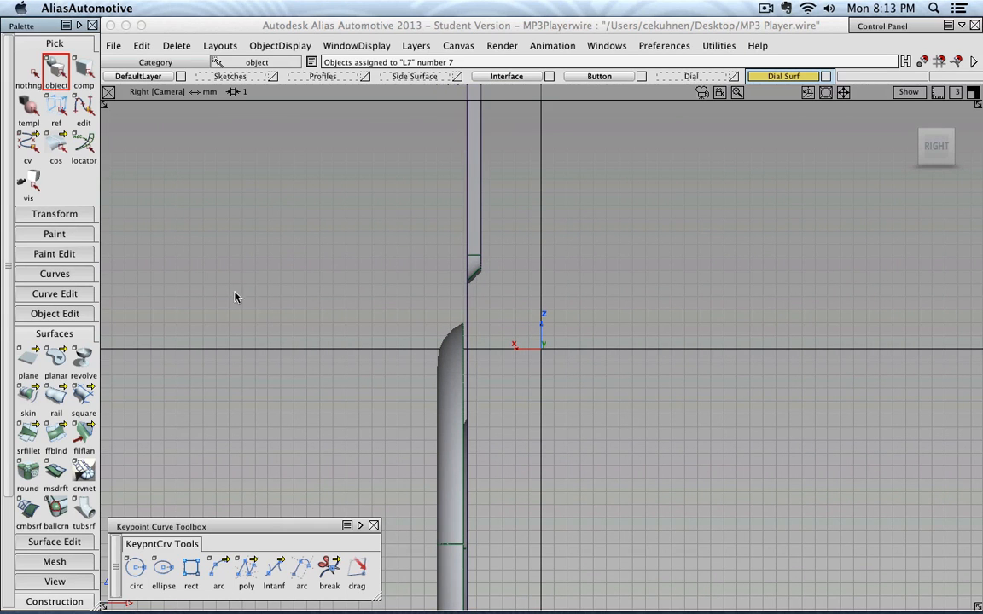
# Start a Multi-surface Draft and pick the outer and inner edges of the dial ring surface as input curves.
pyautogui.click(56, 478)
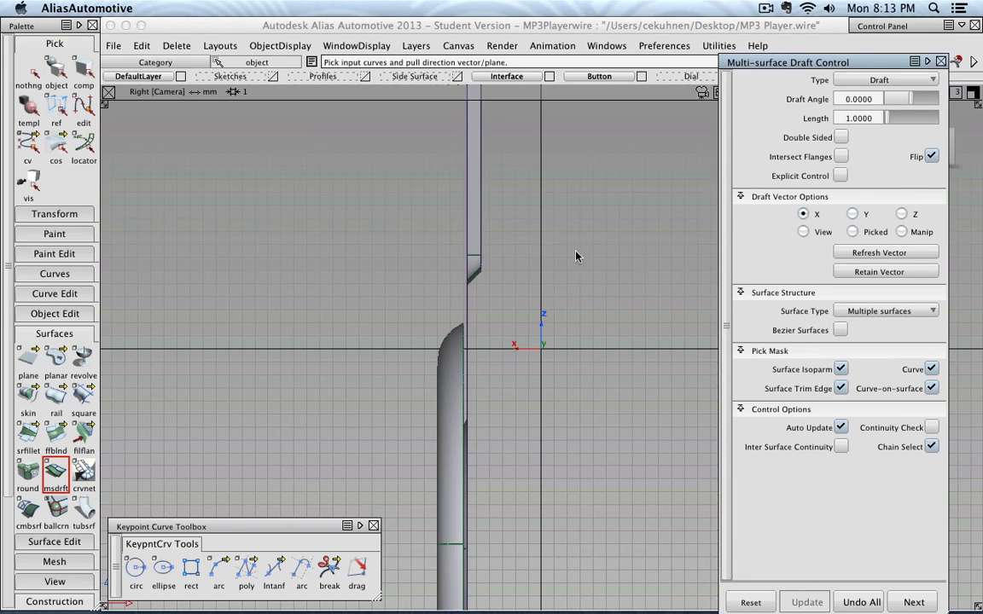
pyautogui.keyDown('alt'); pyautogui.keyDown('shift'); pyautogui.moveTo(373, 245); pyautogui.dragTo(482, 219); pyautogui.keyUp('shift'); pyautogui.keyUp('alt')
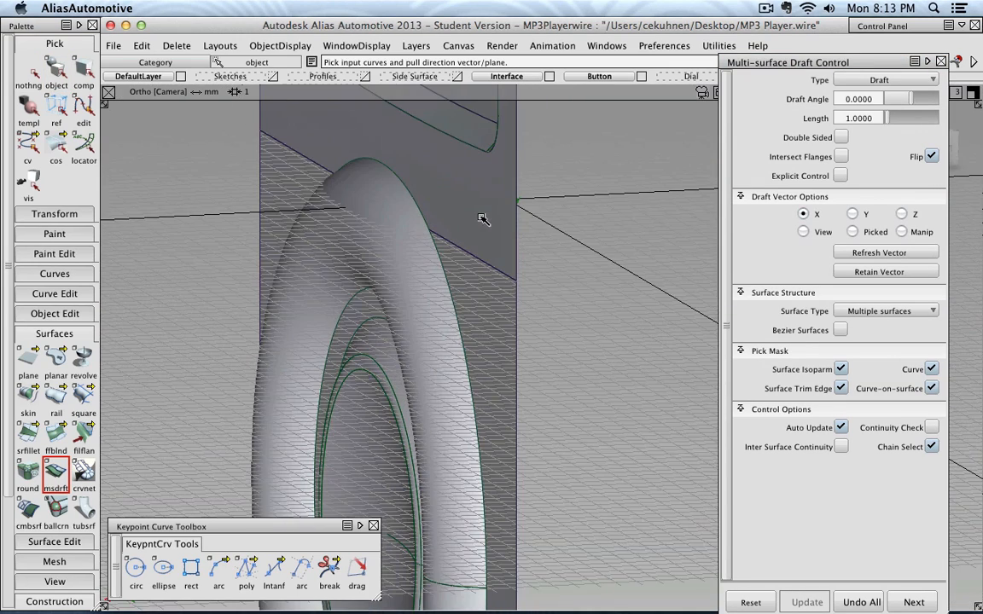
pyautogui.click(404, 185)
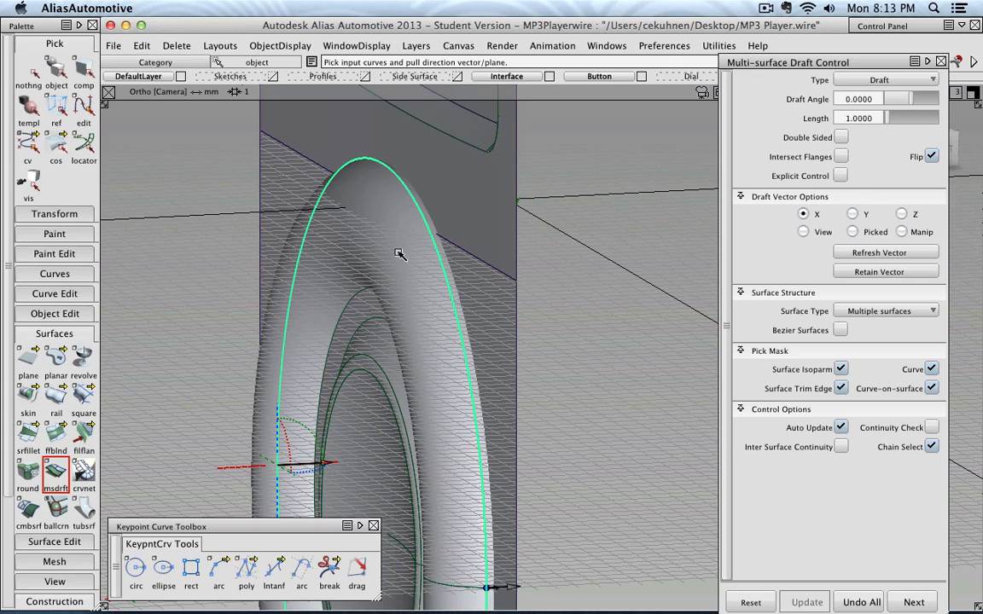
pyautogui.click(361, 294)
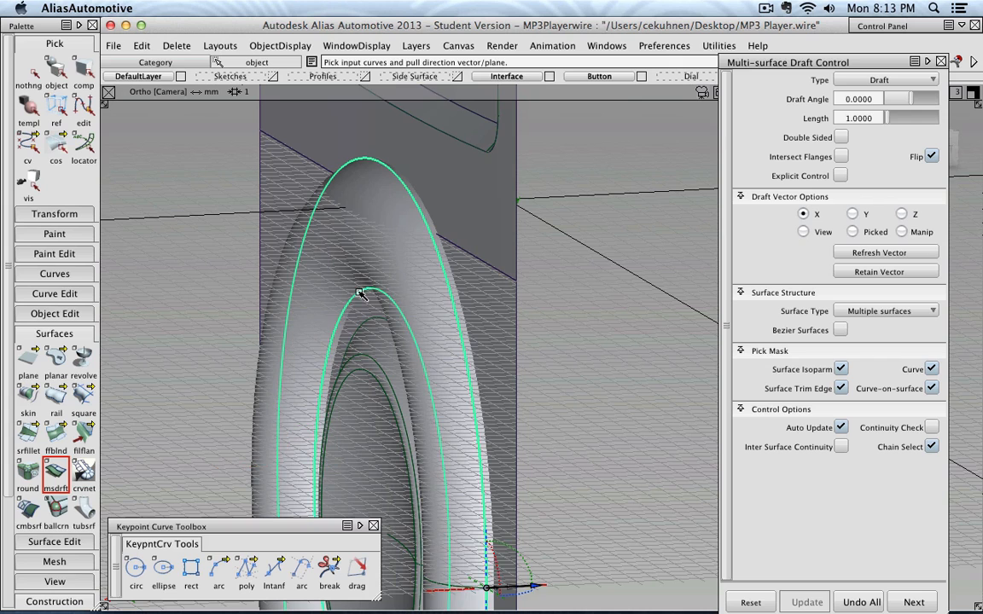
pyautogui.scroll(-5, 503, 234)
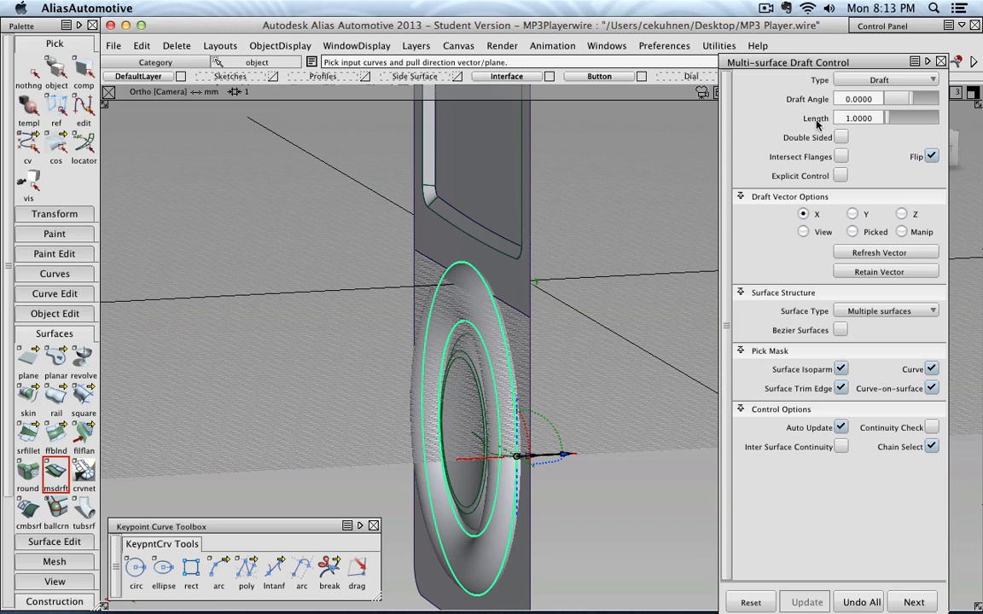
# Generate the draft surfaces with a draft angle of 0 and length of 1, and check their depth in the right view.
pyautogui.click(846, 99)
pyautogui.press('Return')
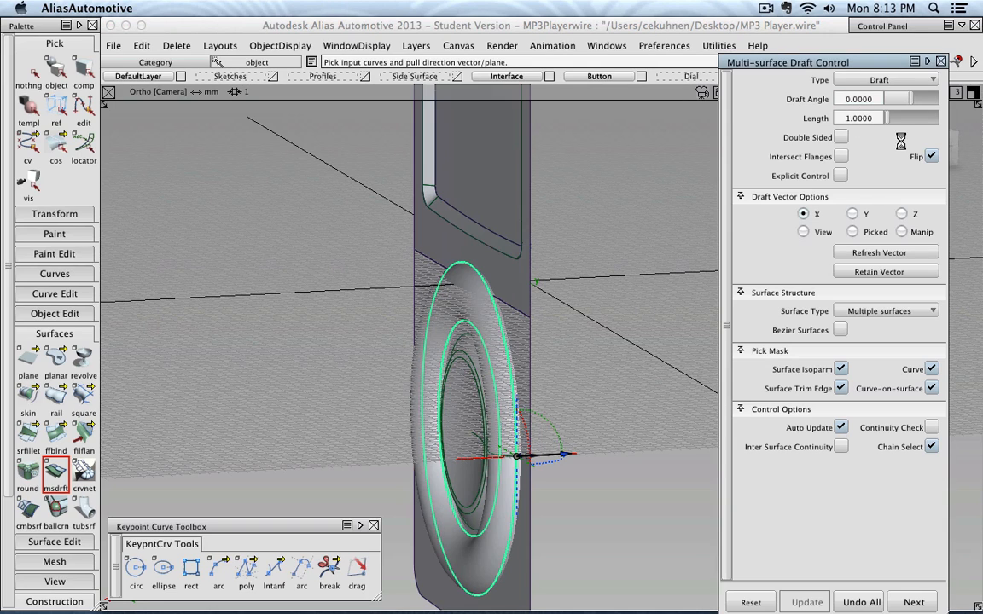
pyautogui.click(844, 120)
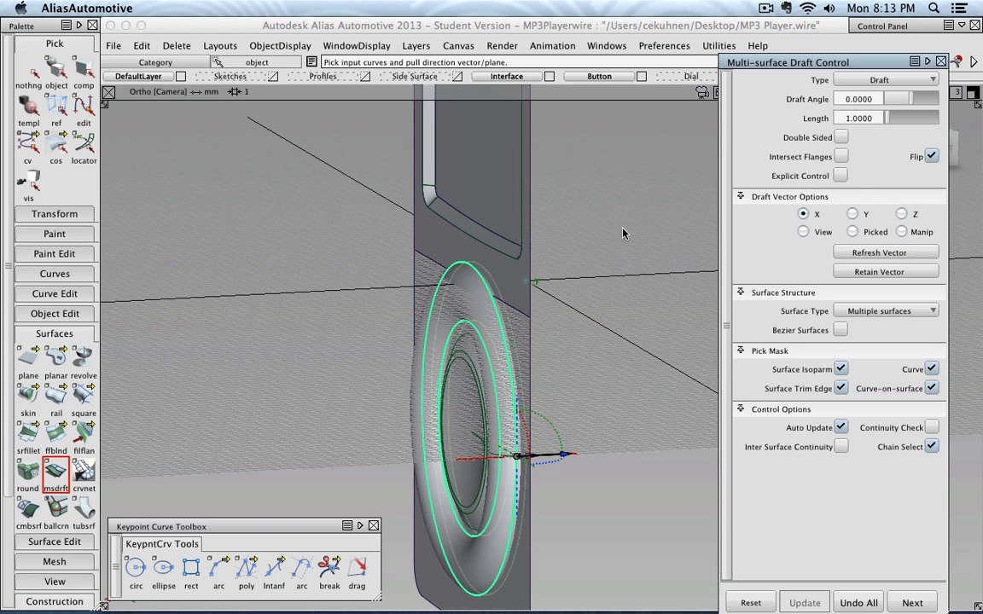
pyautogui.moveTo(779, 61); pyautogui.dragTo(689, 47)
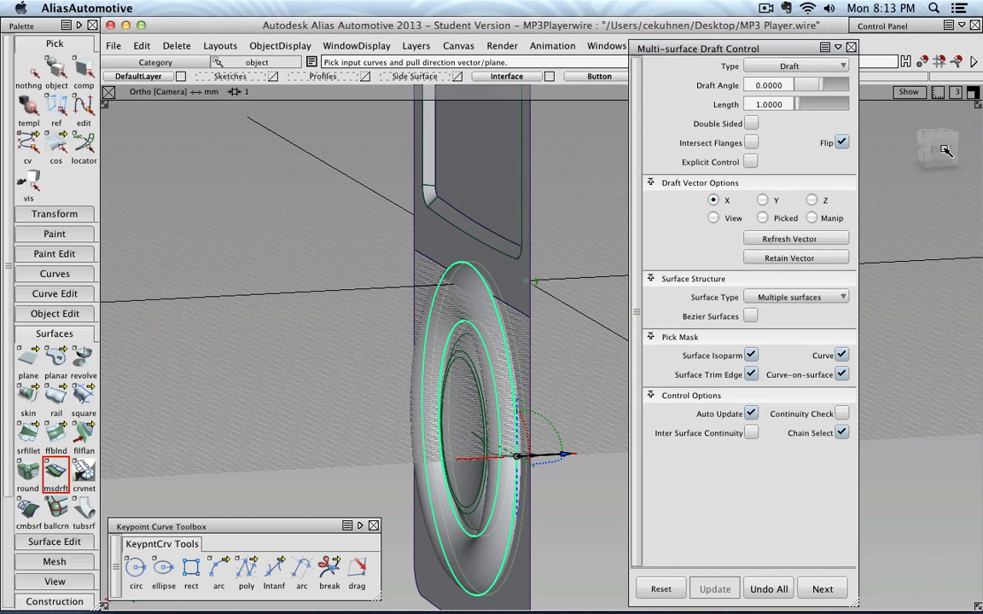
pyautogui.click(939, 150)
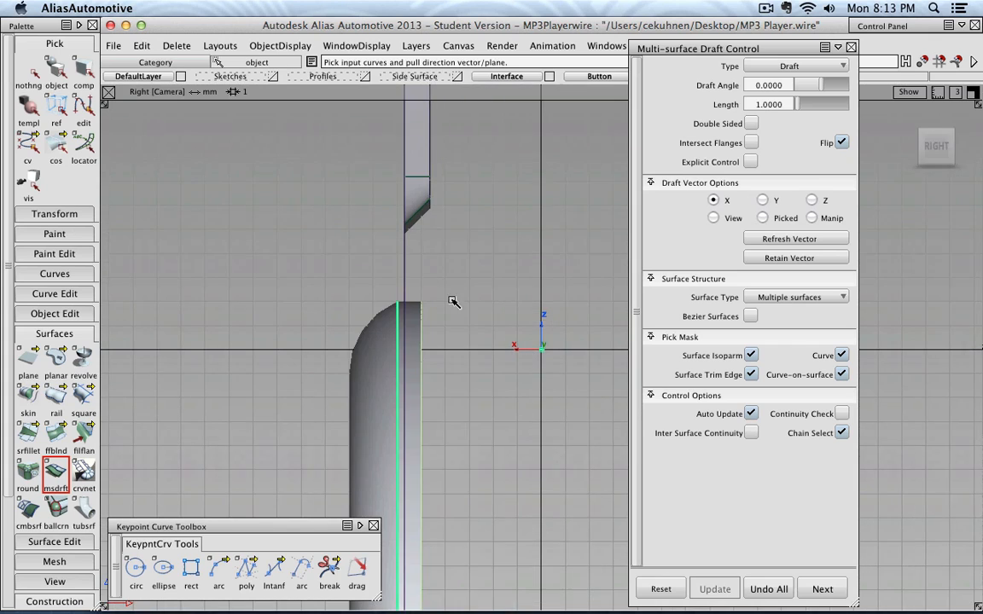
# Examine the draft surfaces' depth against the grid behind the dial ring, and close the Multi-surface Draft options.
pyautogui.scroll(5, 461, 305)
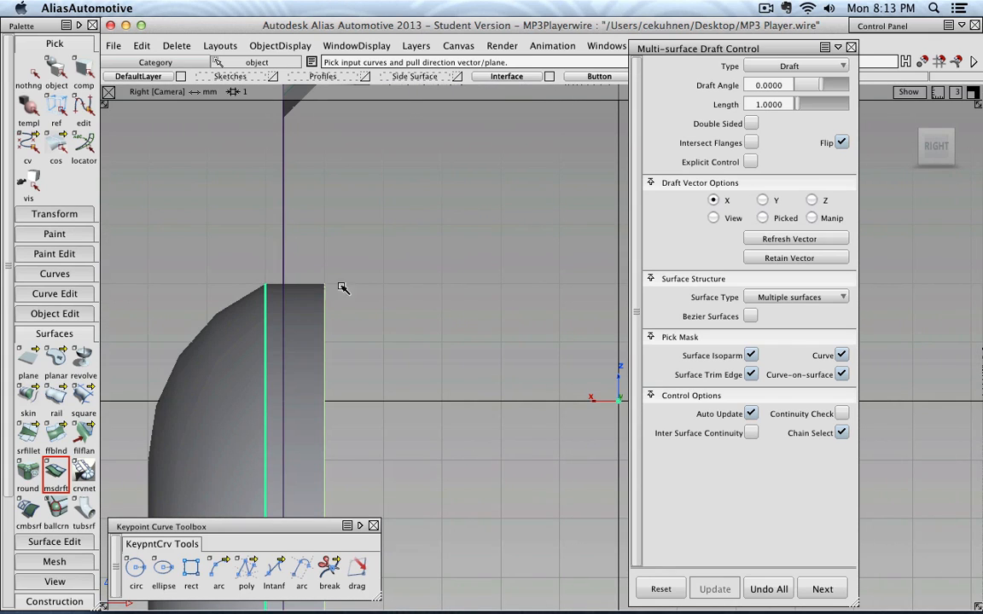
pyautogui.click(263, 287)
pyautogui.scroll(-1, 329, 282)
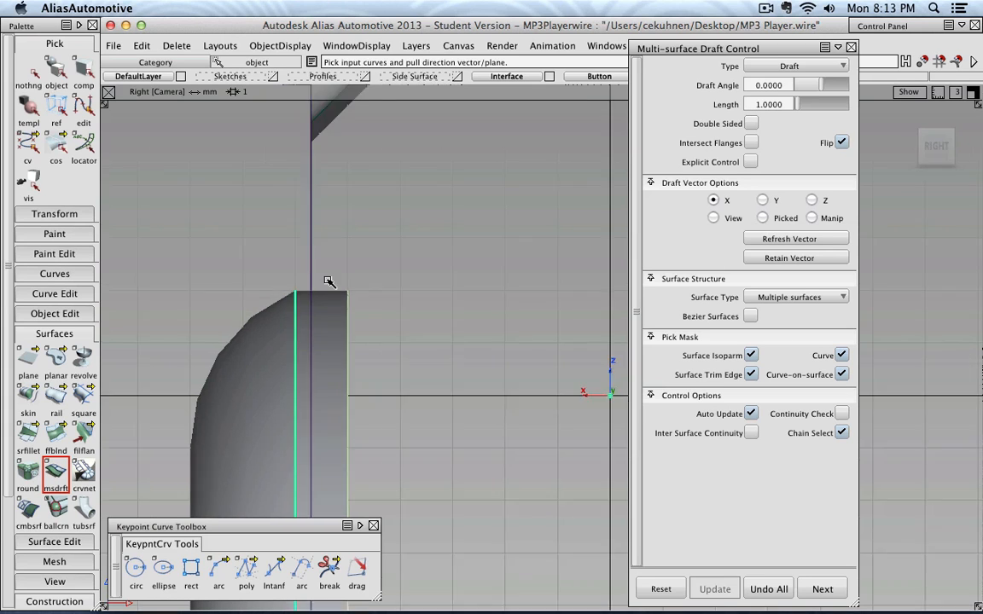
pyautogui.scroll(-8, 332, 279)
pyautogui.keyDown('alt'); pyautogui.keyDown('shift'); pyautogui.moveTo(530, 394); pyautogui.dragTo(456, 228, button='middle'); pyautogui.keyUp('shift'); pyautogui.keyUp('alt')
pyautogui.scroll(-3, 456, 229)
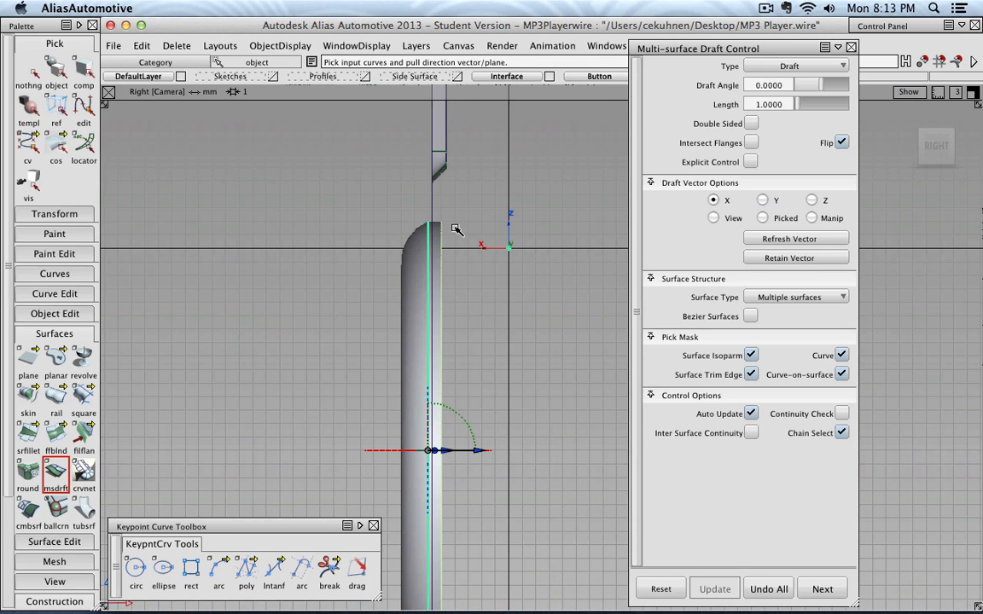
pyautogui.click(850, 48)
pyautogui.click(56, 72)
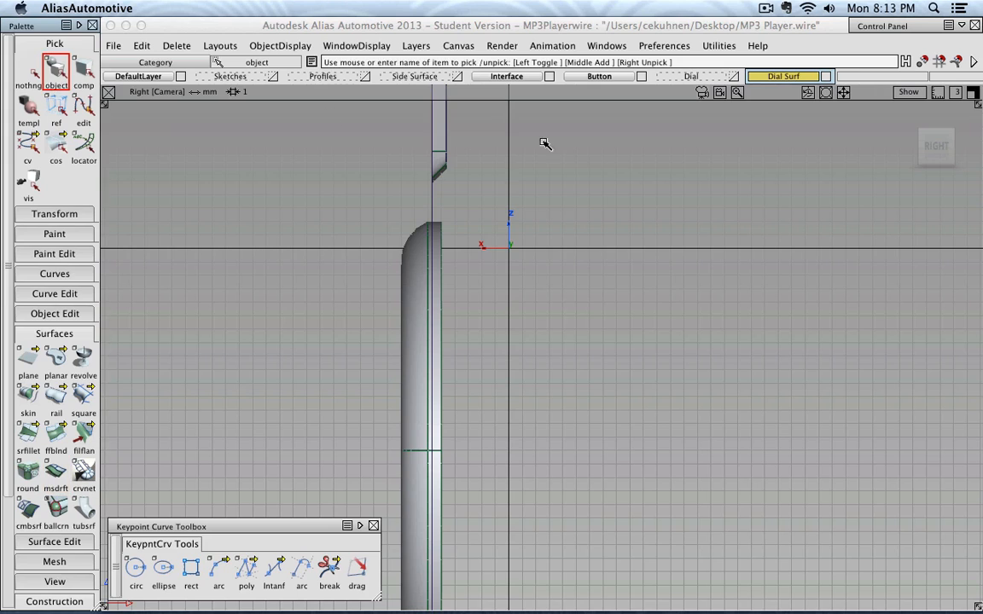
# Activate the Dial layer, hide the Dial Surf layer, and select the grouped diagonal V-shaped lines crossing the dial.
pyautogui.click(693, 77)
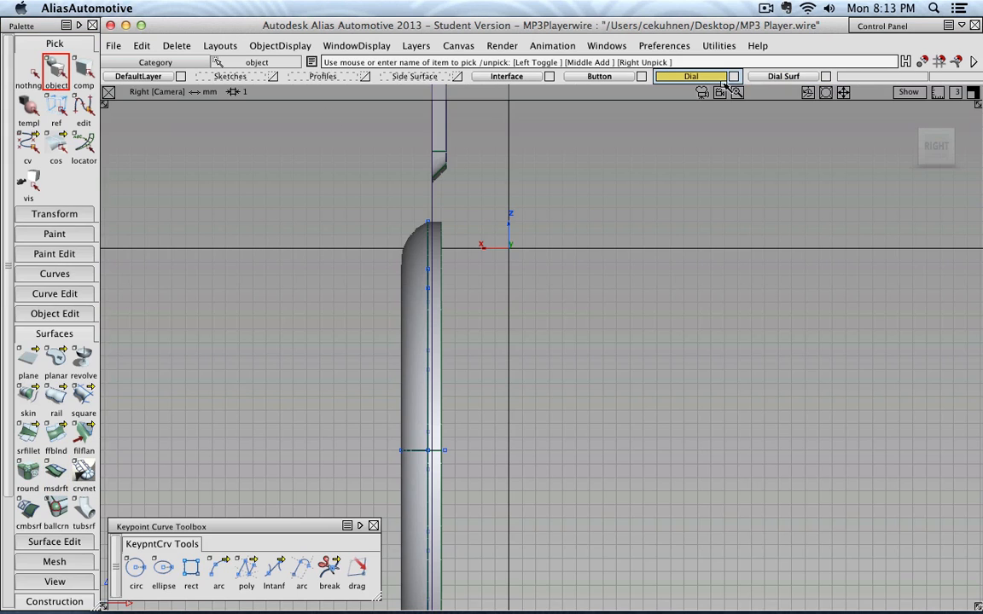
pyautogui.click(826, 77)
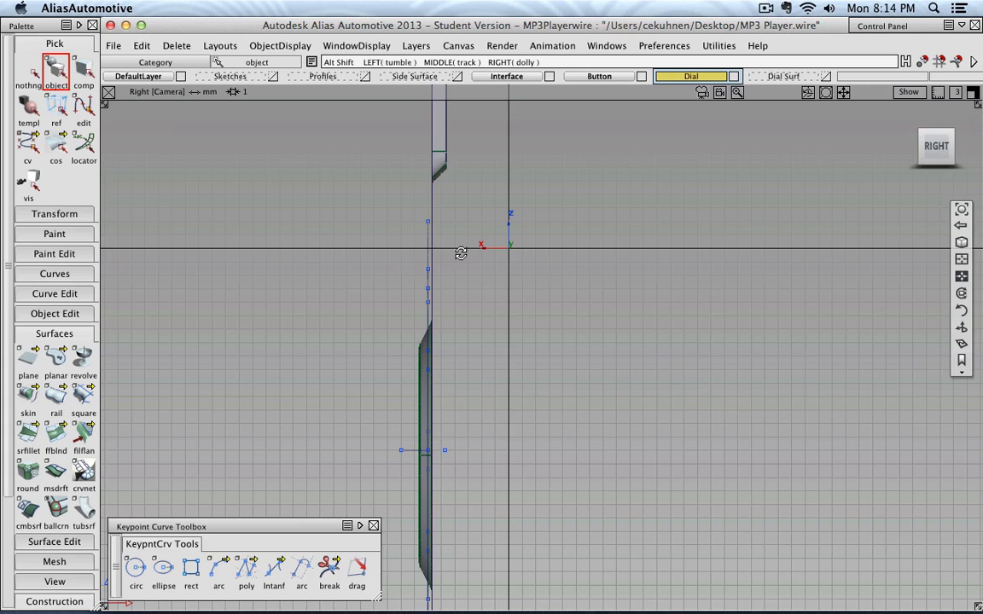
pyautogui.keyDown('alt'); pyautogui.keyDown('shift'); pyautogui.moveTo(458, 250); pyautogui.dragTo(566, 275); pyautogui.keyUp('shift'); pyautogui.keyUp('alt')
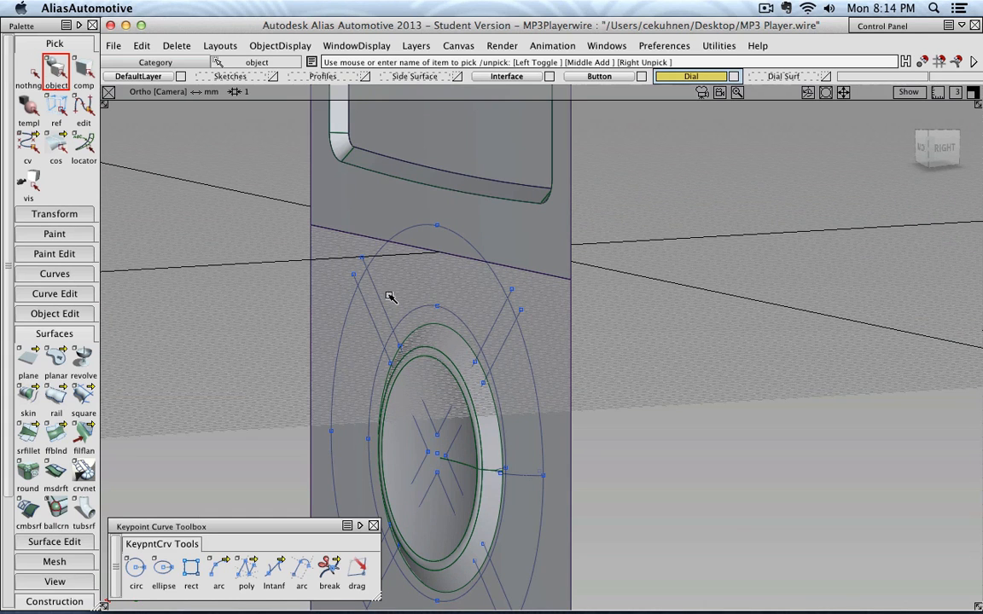
pyautogui.click(380, 295)
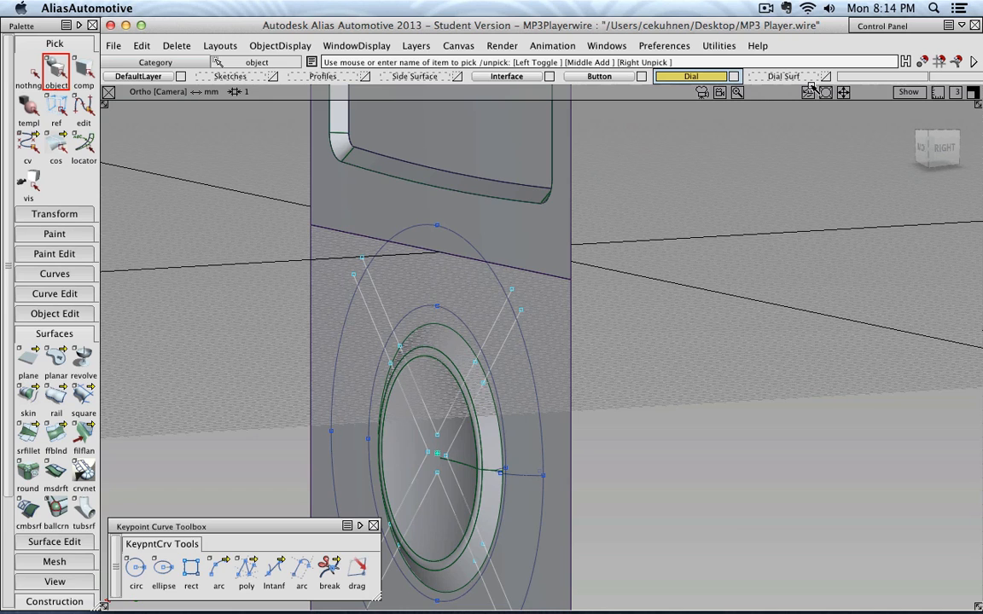
# Show the Dial Surf layer again and move the selected V-shaped lines along X, snapped to the grid at X 9, in front of the ring.
pyautogui.click(943, 149)
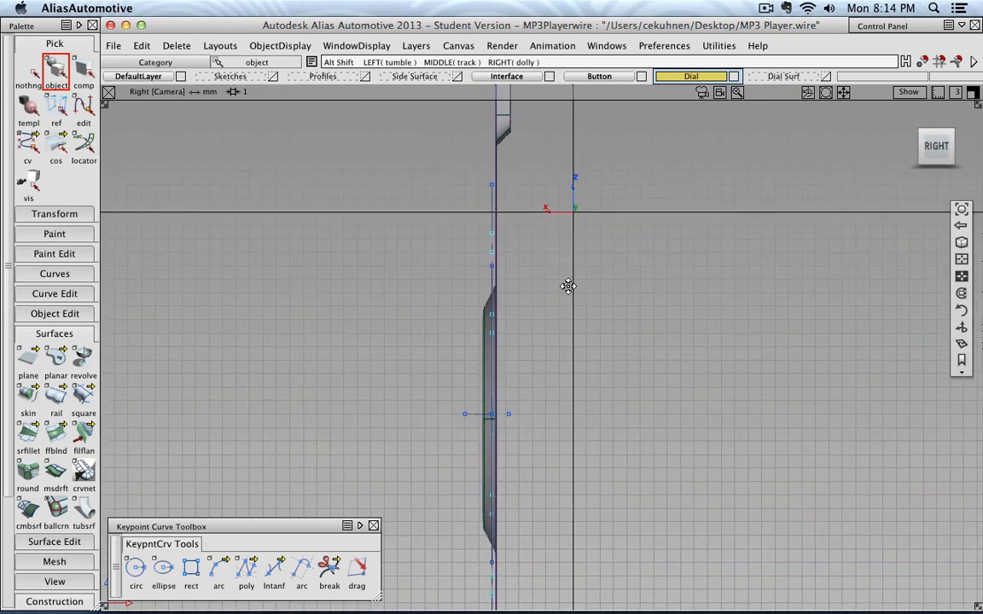
pyautogui.keyDown('alt'); pyautogui.keyDown('shift'); pyautogui.moveTo(515, 251); pyautogui.dragTo(576, 400, button='middle'); pyautogui.keyUp('shift'); pyautogui.keyUp('alt')
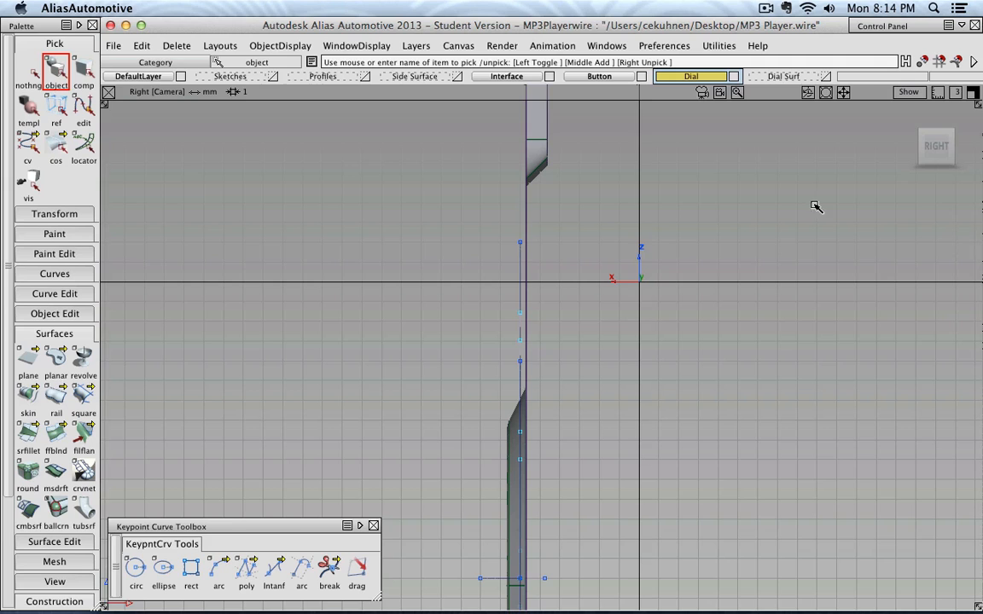
pyautogui.click(825, 76)
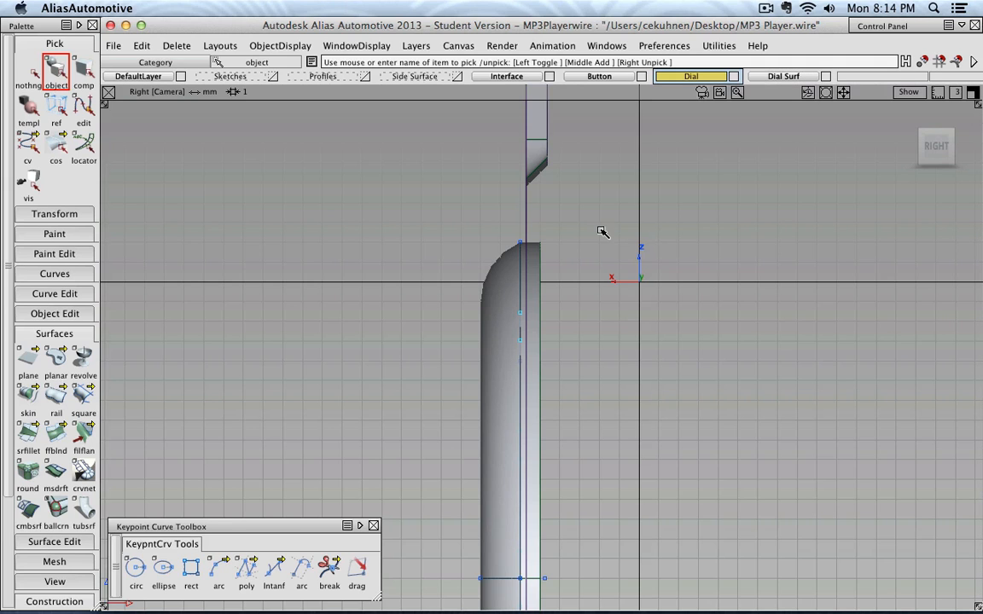
pyautogui.scroll(1, 600, 232)
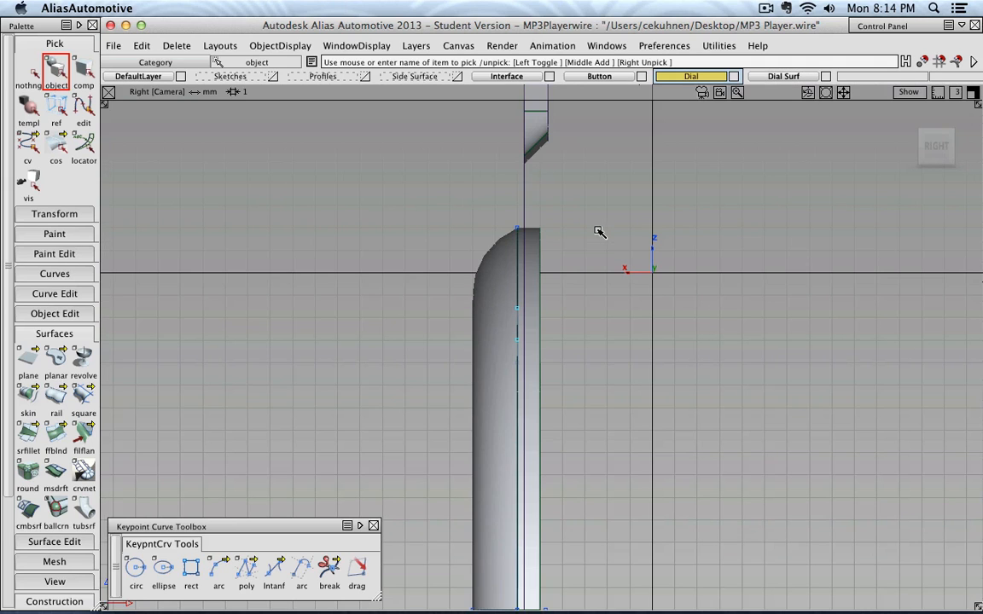
pyautogui.click(57, 214)
pyautogui.click(29, 242)
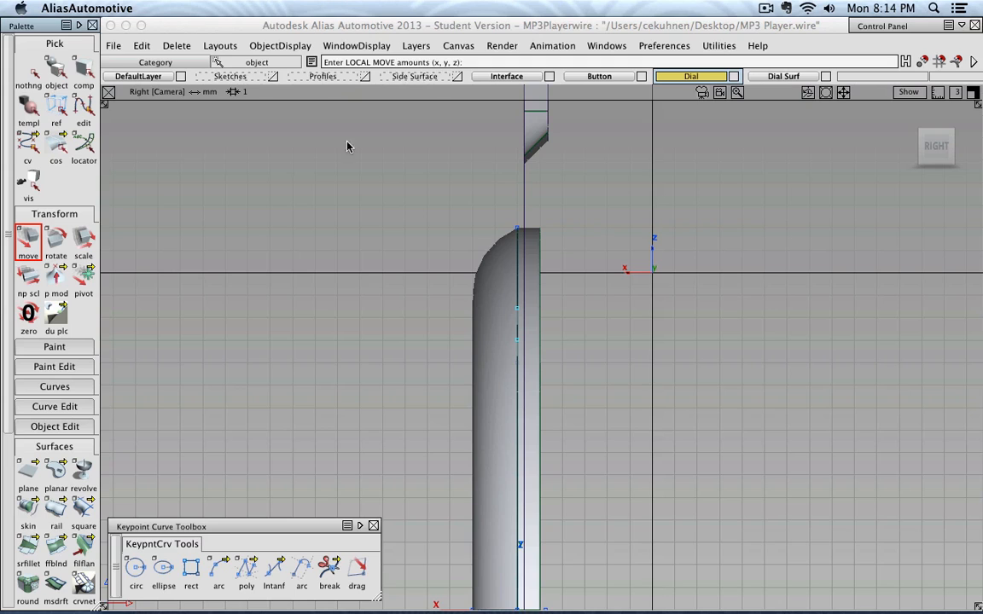
pyautogui.click(179, 46)
pyautogui.moveTo(143, 46)
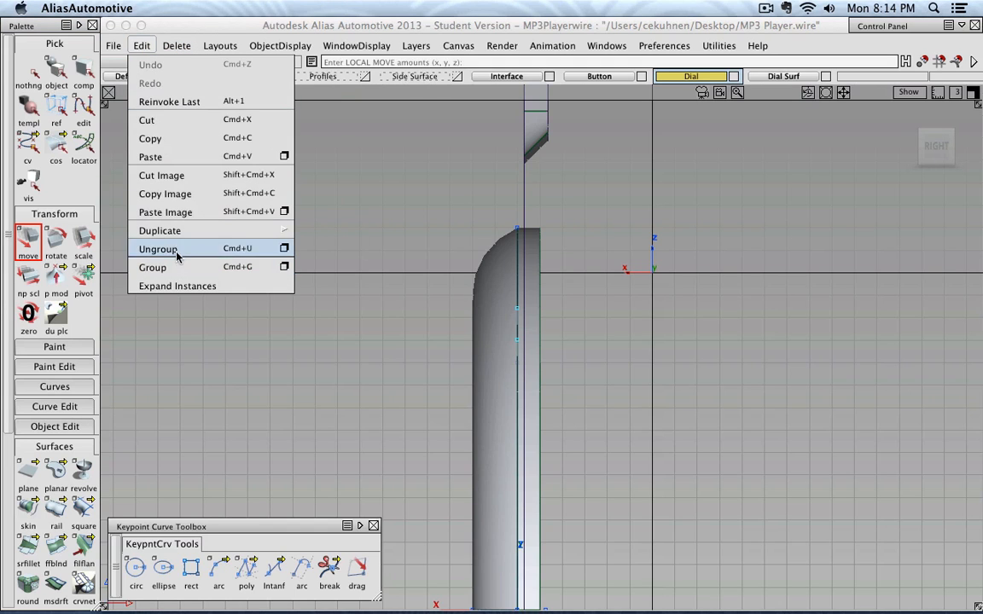
pyautogui.click(192, 21)
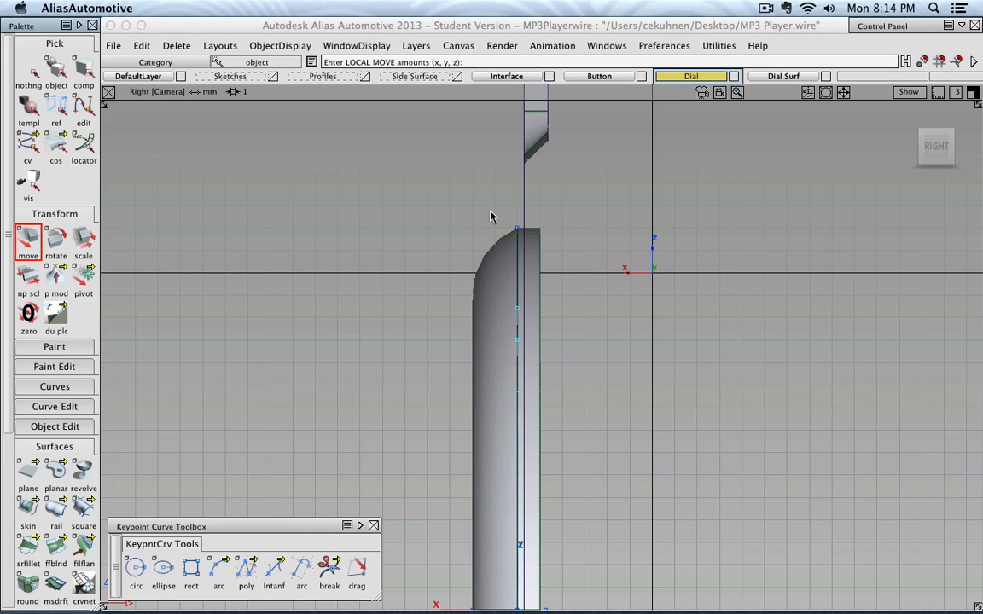
pyautogui.moveTo(489, 216); pyautogui.dragTo(445, 216, button='middle')
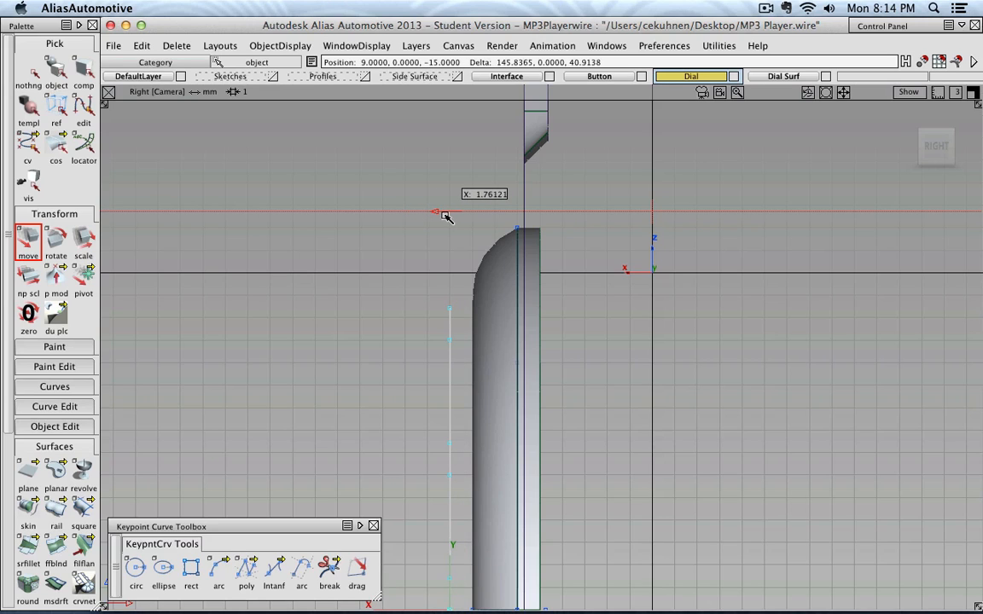
pyautogui.keyDown('alt'); pyautogui.moveTo(446, 216); pyautogui.dragTo(446, 216, button='middle'); pyautogui.keyUp('alt')
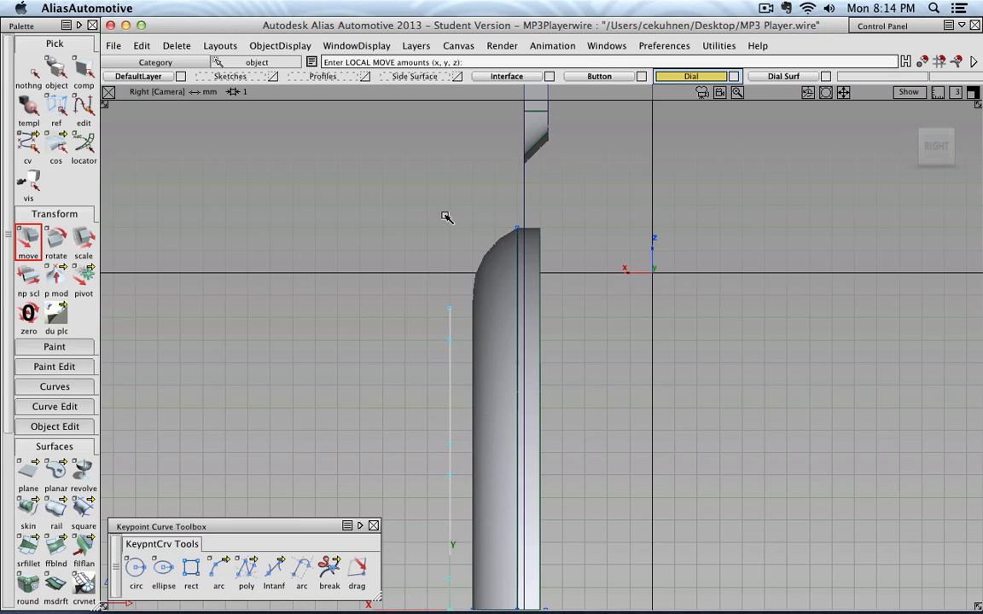
pyautogui.scroll(-3, 445, 216)
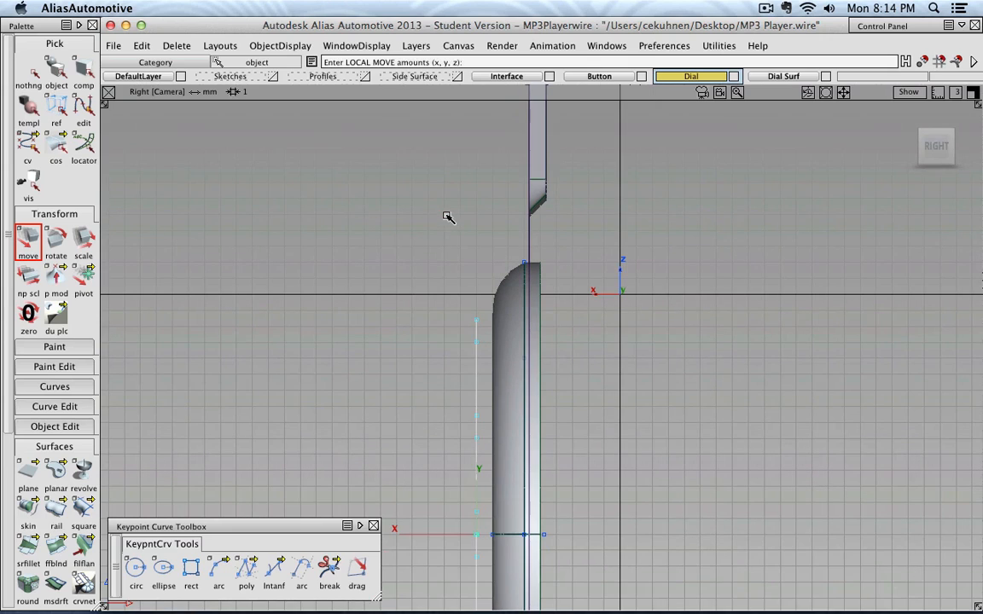
# Examine the moved lines' position relative to the dial ring in the back and right views.
pyautogui.click(923, 146)
pyautogui.click(923, 147)
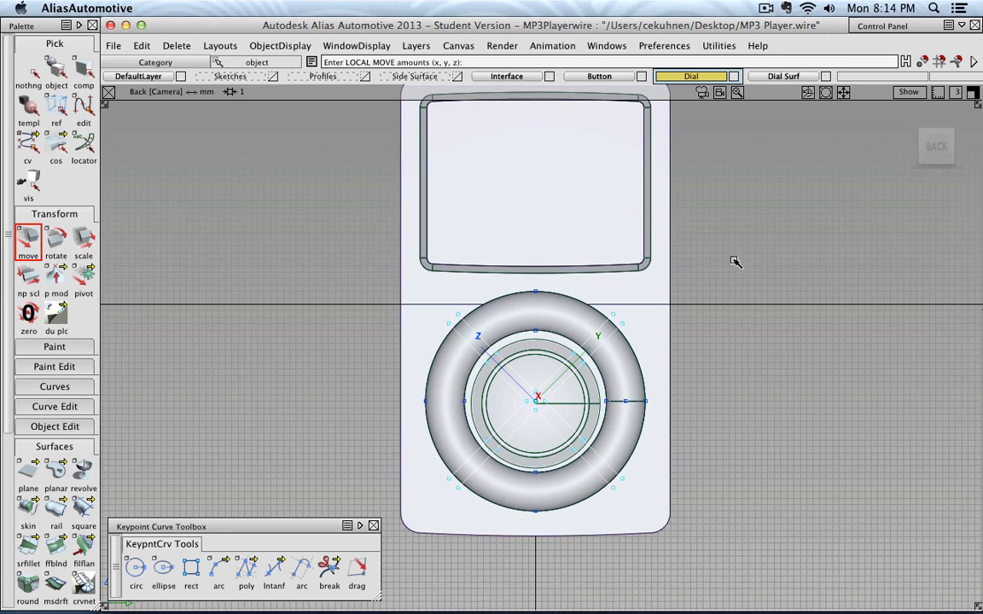
pyautogui.click(954, 148)
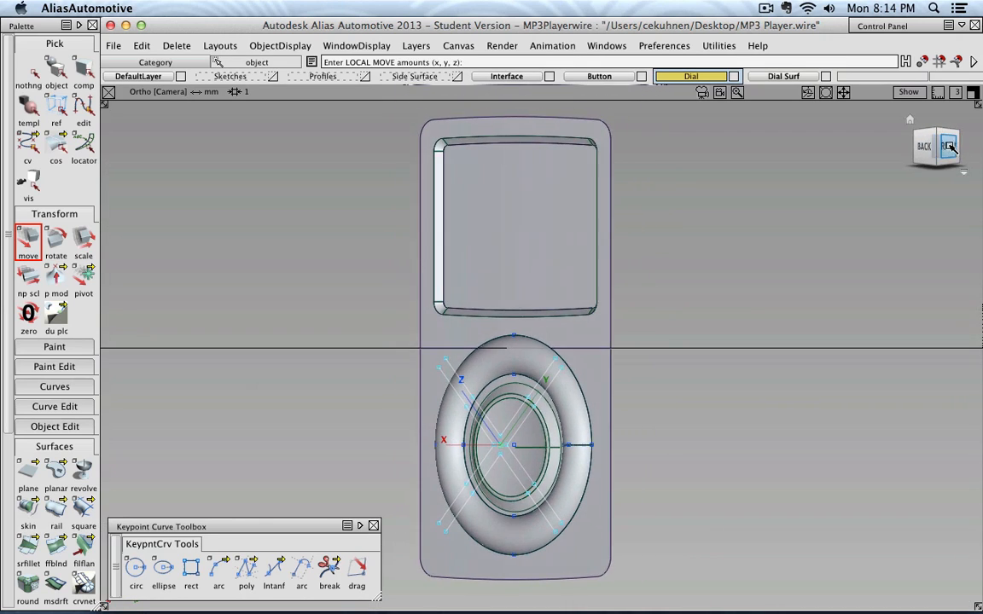
pyautogui.click(953, 148)
pyautogui.scroll(5, 513, 309)
pyautogui.keyDown('alt'); pyautogui.keyDown('shift'); pyautogui.moveTo(483, 317); pyautogui.dragTo(513, 247, button='middle'); pyautogui.keyUp('shift'); pyautogui.keyUp('alt')
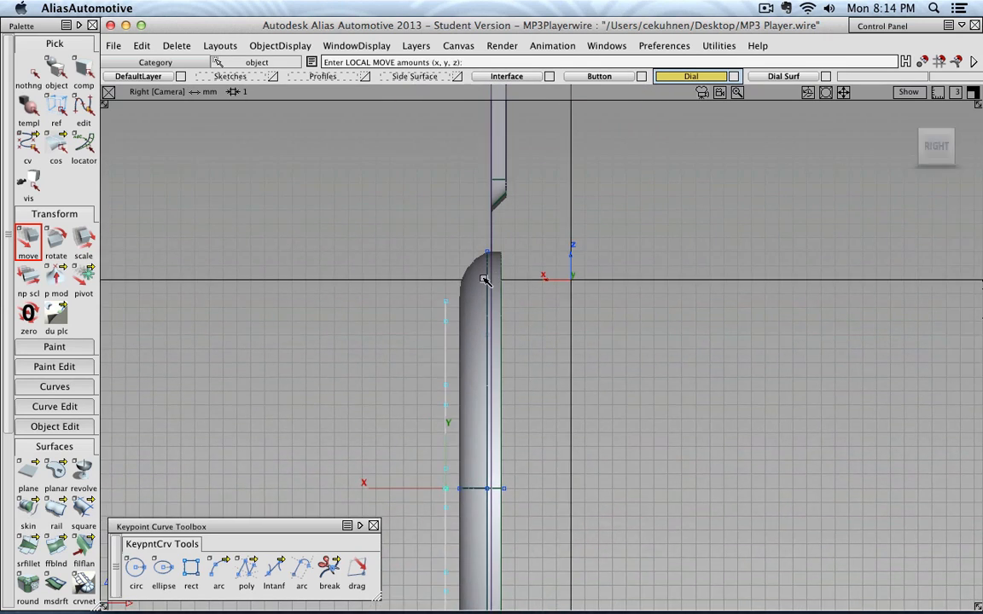
pyautogui.scroll(4, 483, 278)
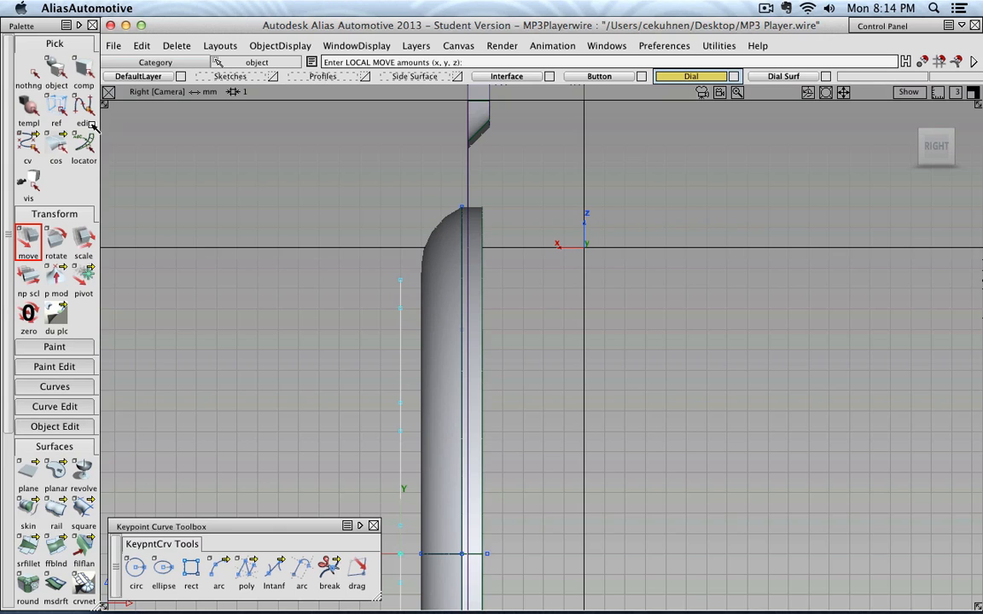
# Start a Multi-surface Draft and pick all the diagonal V-shaped lines in front of the dial as input curves.
pyautogui.click(56, 584)
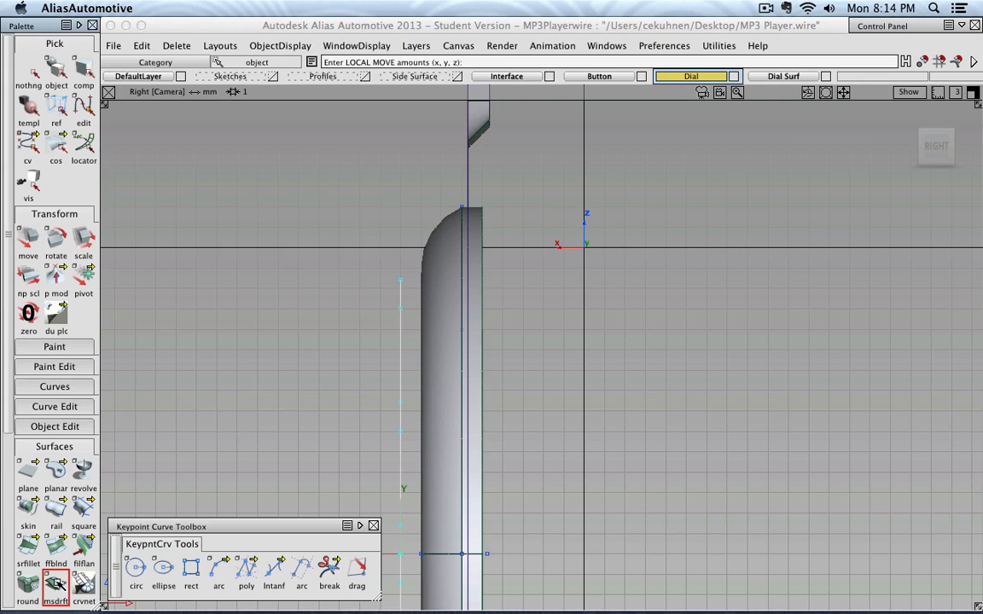
pyautogui.keyDown('alt'); pyautogui.keyDown('shift'); pyautogui.moveTo(342, 273); pyautogui.dragTo(413, 208); pyautogui.keyUp('shift'); pyautogui.keyUp('alt')
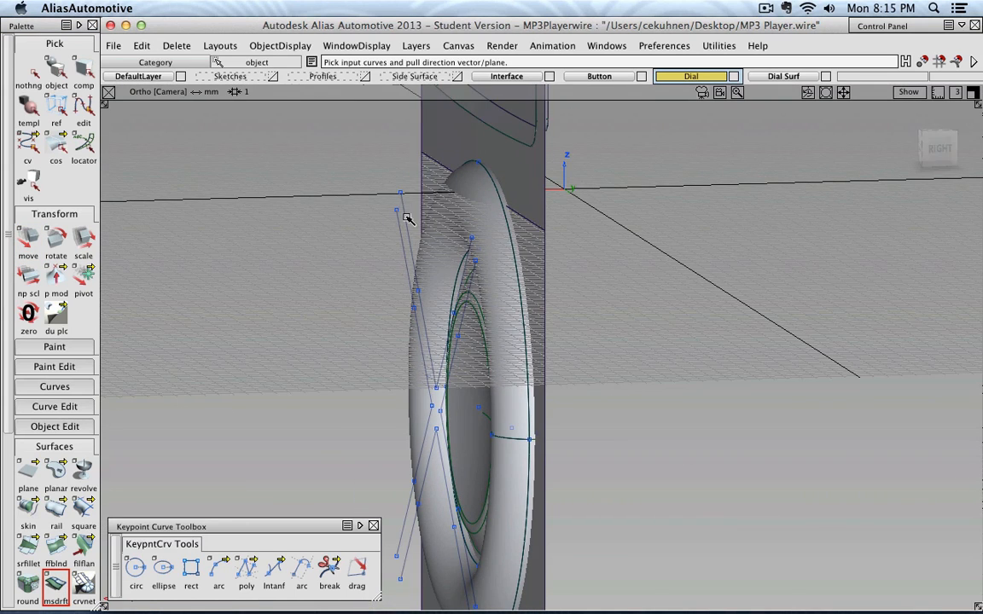
pyautogui.click(412, 210)
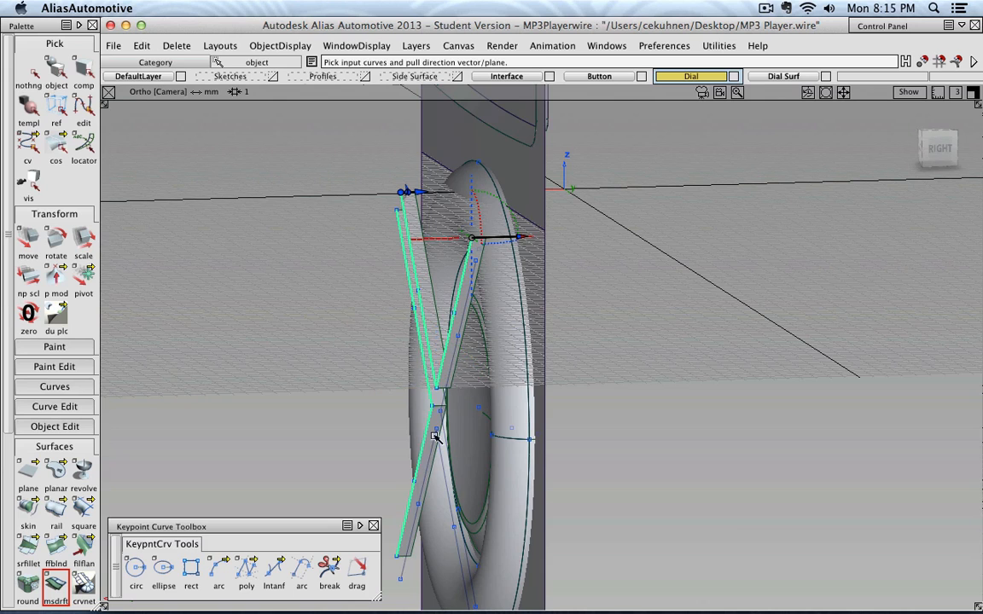
pyautogui.keyDown('alt'); pyautogui.keyDown('shift'); pyautogui.moveTo(434, 434); pyautogui.dragTo(458, 397, button='right'); pyautogui.keyUp('shift'); pyautogui.keyUp('alt')
pyautogui.keyDown('alt'); pyautogui.keyDown('shift'); pyautogui.moveTo(458, 397); pyautogui.dragTo(587, 279, button='middle'); pyautogui.keyUp('shift'); pyautogui.keyUp('alt')
pyautogui.keyDown('alt'); pyautogui.keyDown('shift'); pyautogui.moveTo(588, 279); pyautogui.dragTo(653, 216, button='right'); pyautogui.keyUp('shift'); pyautogui.keyUp('alt')
pyautogui.click(652, 230)
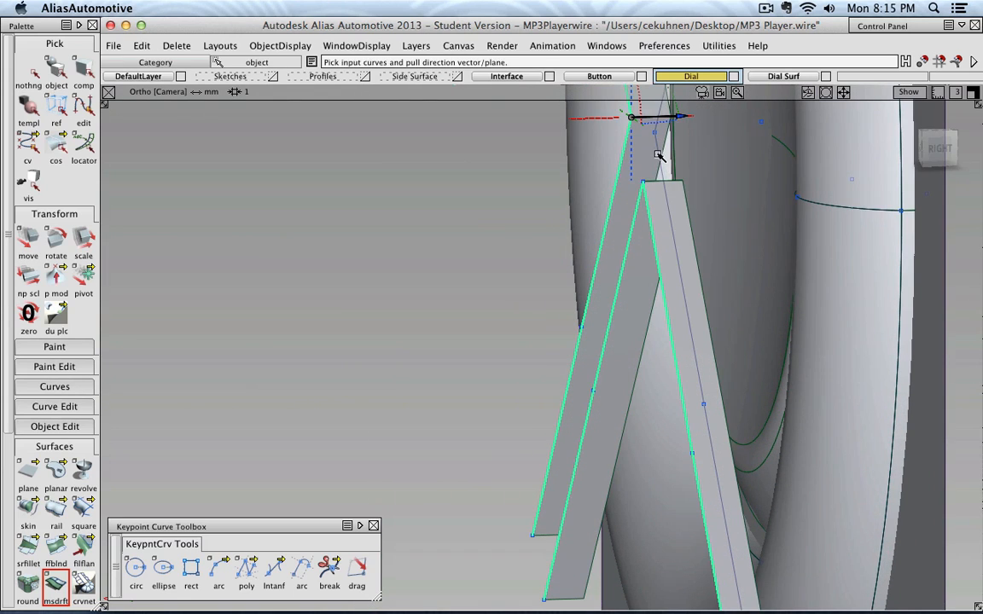
pyautogui.click(656, 146)
pyautogui.keyDown('alt'); pyautogui.keyDown('shift'); pyautogui.moveTo(646, 177); pyautogui.dragTo(610, 224, button='right'); pyautogui.keyUp('shift'); pyautogui.keyUp('alt')
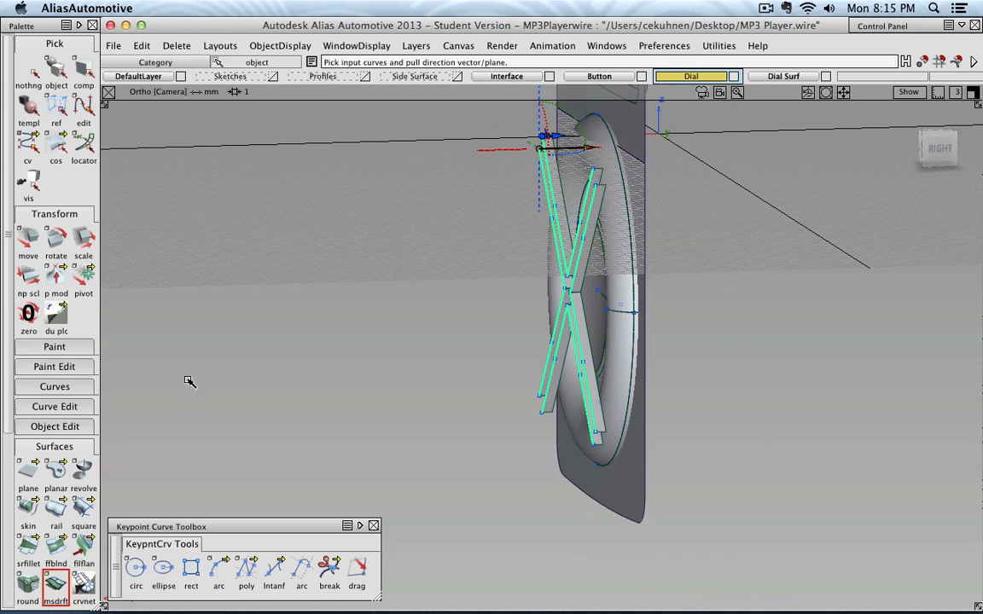
# Set the length of the V-shaped lines' draft surfaces to 4 while viewing them from the right.
pyautogui.doubleClick(55, 585)
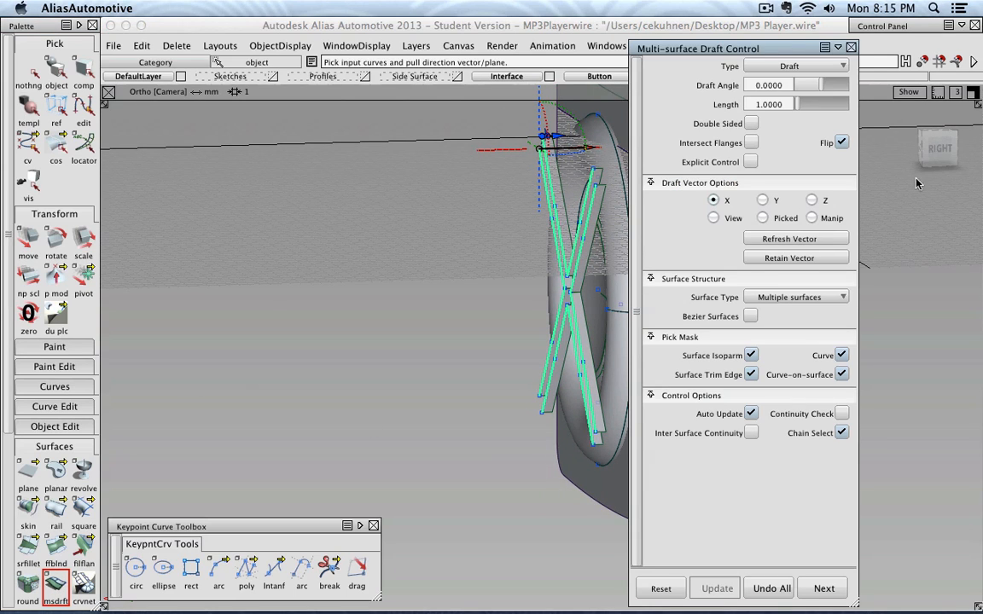
pyautogui.click(937, 149)
pyautogui.click(936, 150)
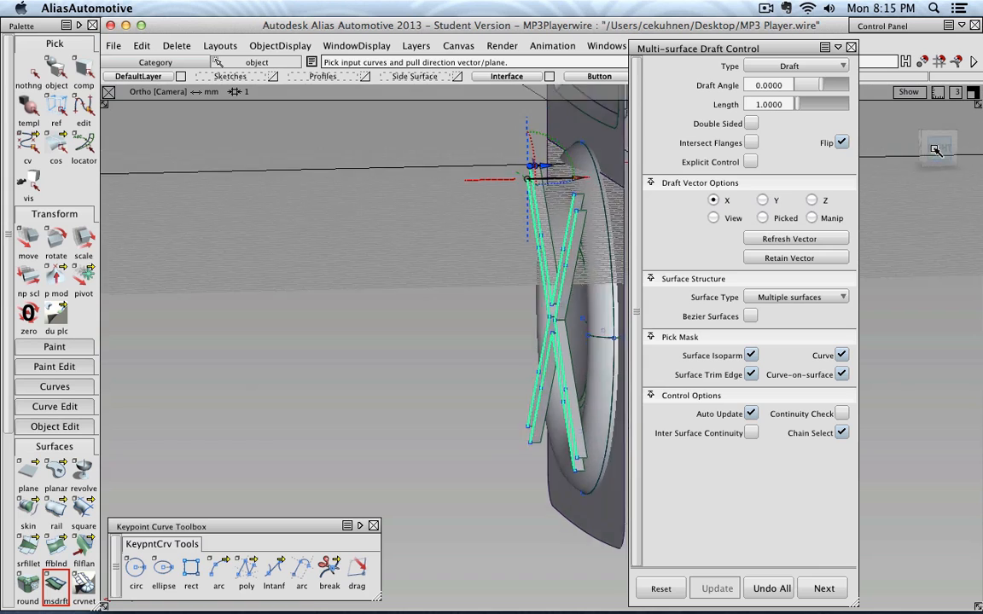
pyautogui.click(806, 103)
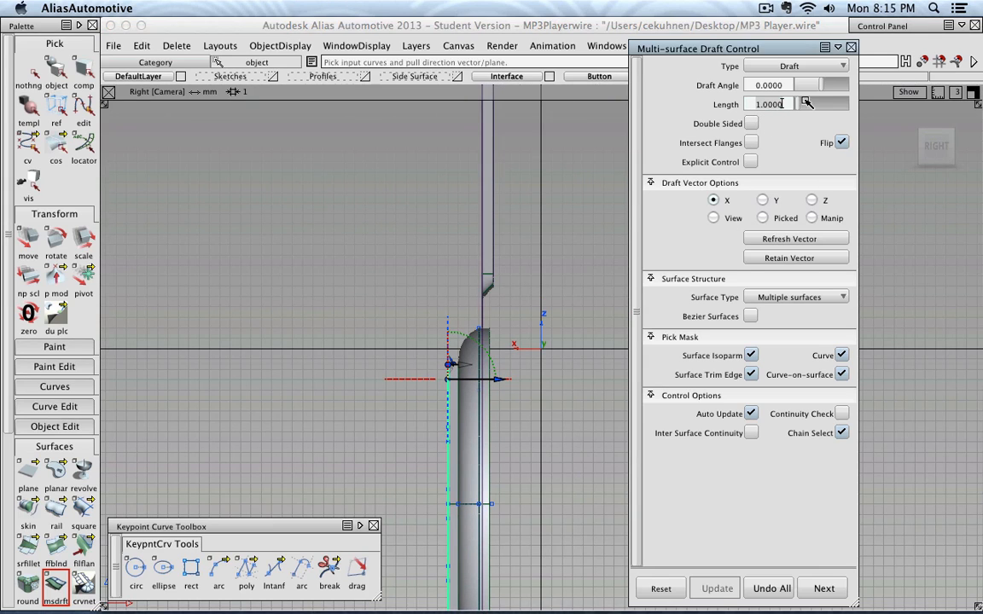
pyautogui.write('4')
pyautogui.press('Return')
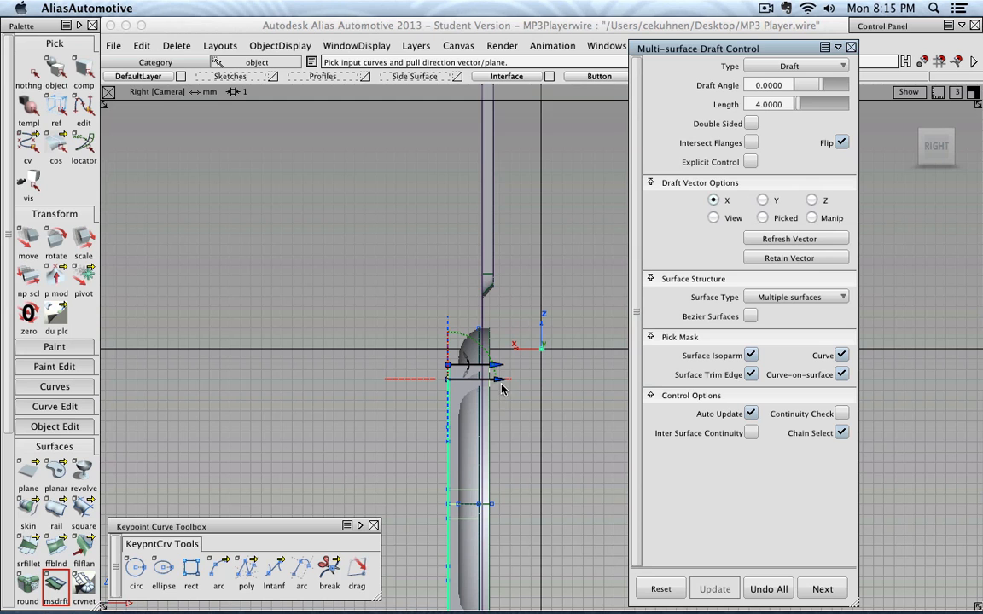
# Compare the new draft surfaces' ends with the dial ring's back edge in the right view, and close the draft options.
pyautogui.keyDown('alt'); pyautogui.keyDown('shift'); pyautogui.moveTo(507, 391); pyautogui.dragTo(625, 381, button='right'); pyautogui.keyUp('shift'); pyautogui.keyUp('alt')
pyautogui.keyDown('alt'); pyautogui.keyDown('shift'); pyautogui.moveTo(471, 397); pyautogui.dragTo(531, 395, button='right'); pyautogui.keyUp('shift'); pyautogui.keyUp('alt')
pyautogui.keyDown('alt'); pyautogui.keyDown('shift'); pyautogui.moveTo(416, 383); pyautogui.dragTo(481, 327, button='middle'); pyautogui.keyUp('shift'); pyautogui.keyUp('alt')
pyautogui.keyDown('alt'); pyautogui.keyDown('shift'); pyautogui.moveTo(476, 351); pyautogui.dragTo(568, 358, button='right'); pyautogui.keyUp('shift'); pyautogui.keyUp('alt')
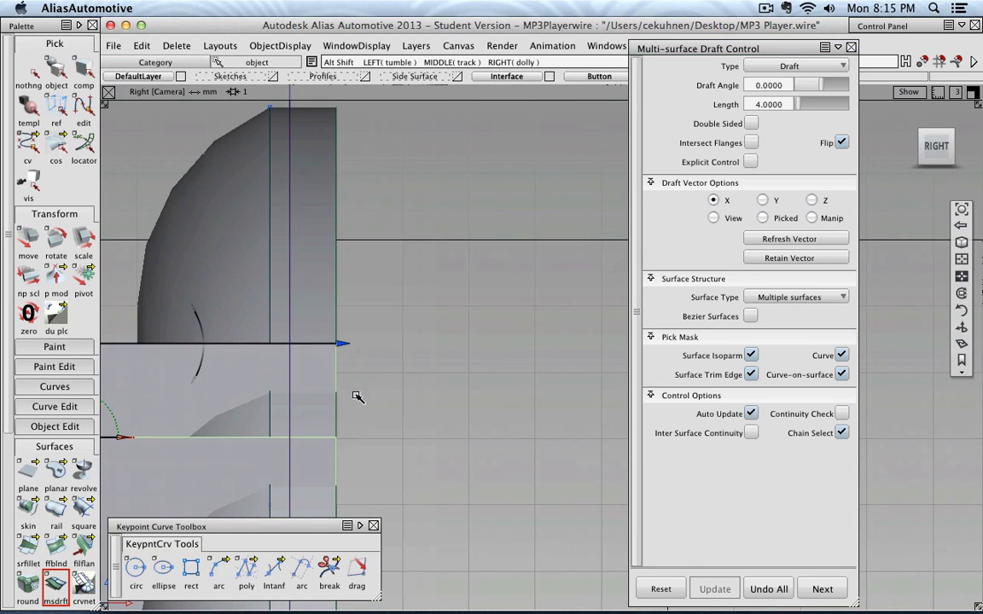
pyautogui.keyDown('alt'); pyautogui.keyDown('shift'); pyautogui.moveTo(360, 393); pyautogui.dragTo(482, 316, button='middle'); pyautogui.keyUp('shift'); pyautogui.keyUp('alt')
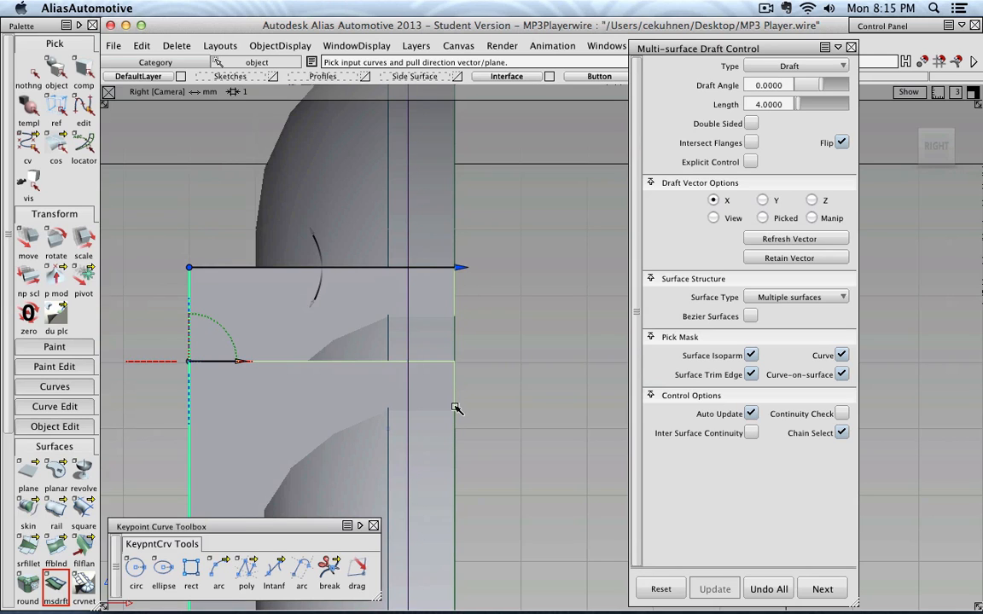
pyautogui.scroll(-4, 429, 271)
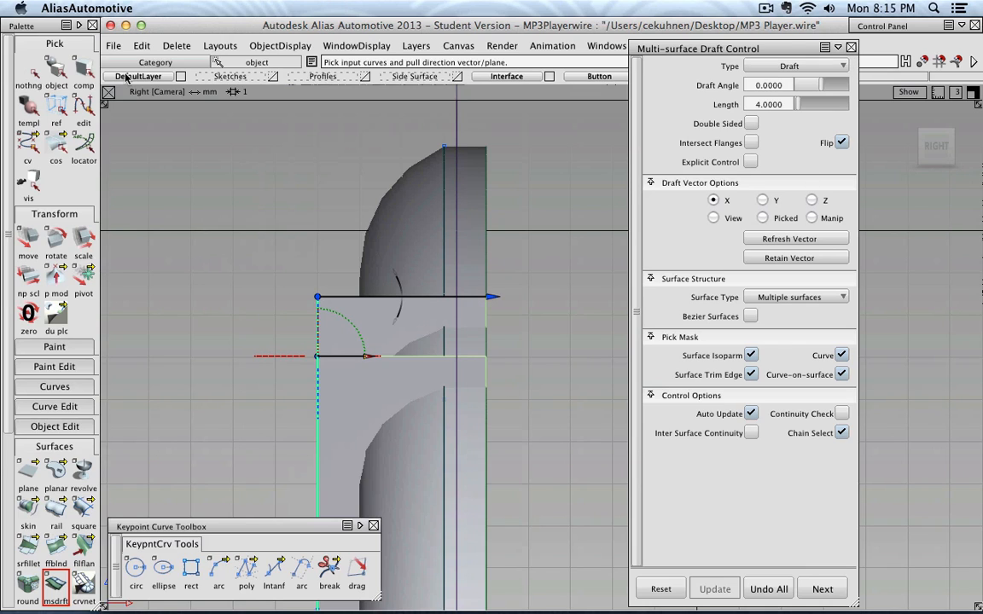
pyautogui.click(851, 47)
pyautogui.click(31, 70)
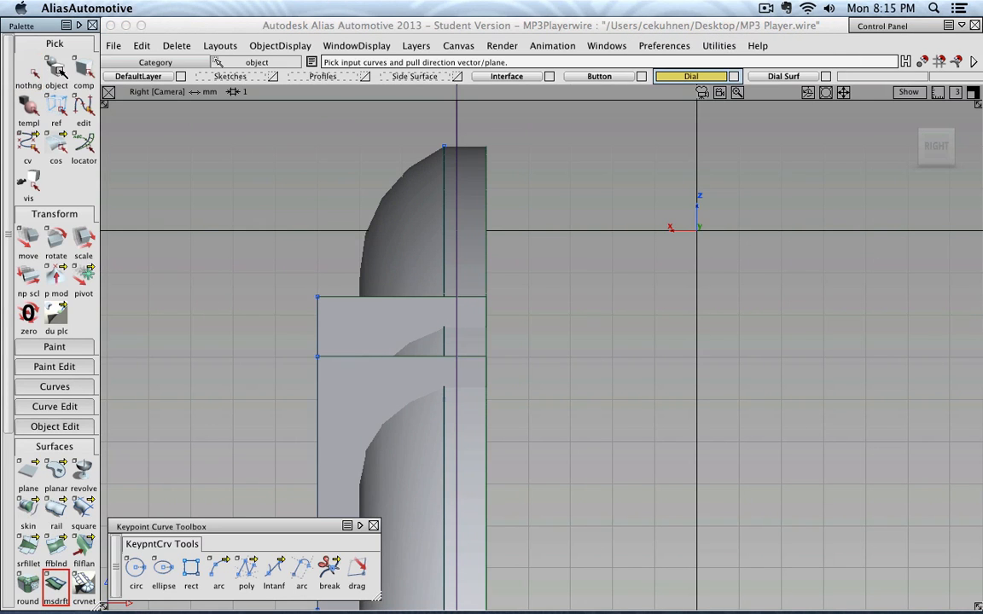
# Pick the diagonal V-shaped draft surfaces crossing the dial ring and assign them to the Dial Surf layer.
pyautogui.click(60, 71)
pyautogui.keyDown('alt'); pyautogui.keyDown('shift'); pyautogui.moveTo(218, 138); pyautogui.dragTo(286, 166, button='right'); pyautogui.keyUp('shift'); pyautogui.keyUp('alt')
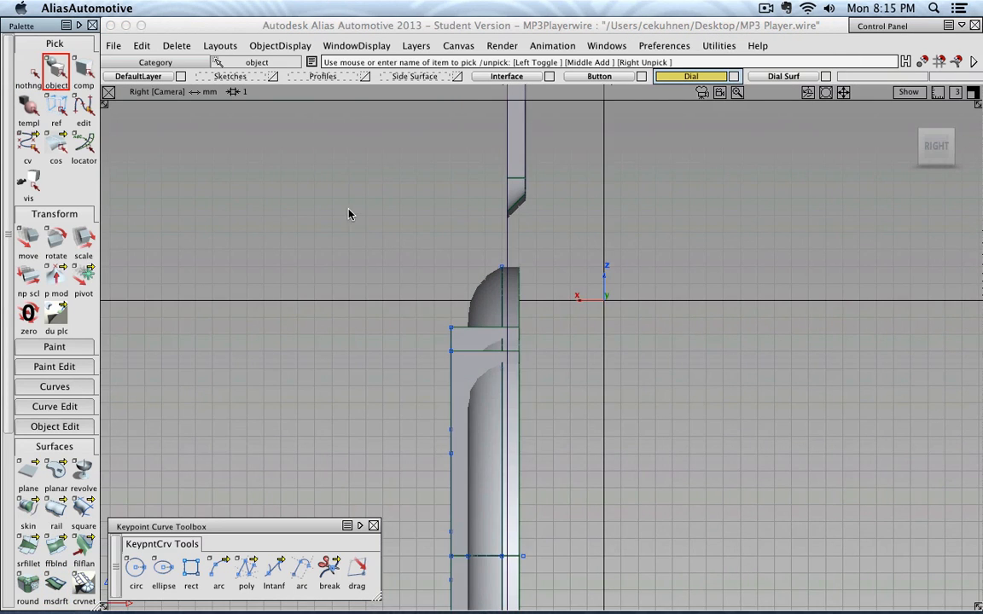
pyautogui.keyDown('alt'); pyautogui.keyDown('shift'); pyautogui.moveTo(348, 210); pyautogui.dragTo(454, 262); pyautogui.keyUp('shift'); pyautogui.keyUp('alt')
pyautogui.click(29, 69)
pyautogui.click(48, 67)
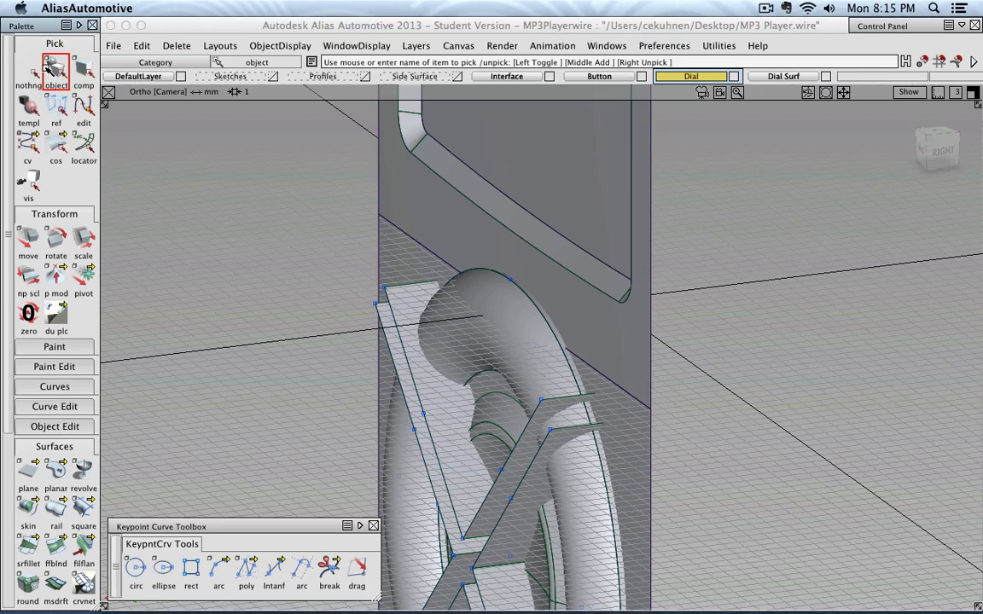
pyautogui.click(405, 304)
pyautogui.keyDown('alt'); pyautogui.keyDown('shift'); pyautogui.moveTo(406, 307); pyautogui.dragTo(769, 223, button='right'); pyautogui.keyUp('shift'); pyautogui.keyUp('alt')
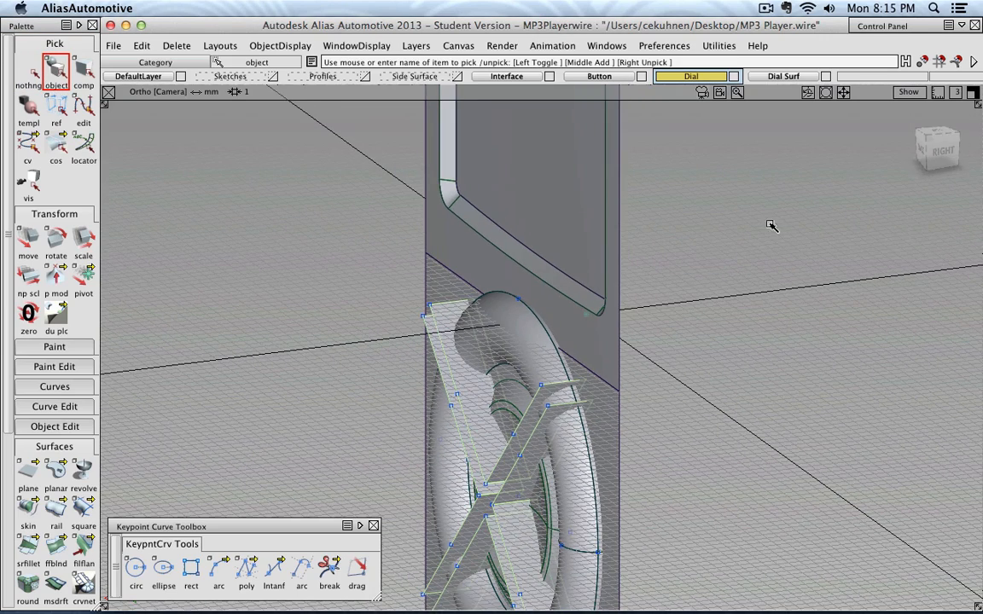
pyautogui.click(790, 79)
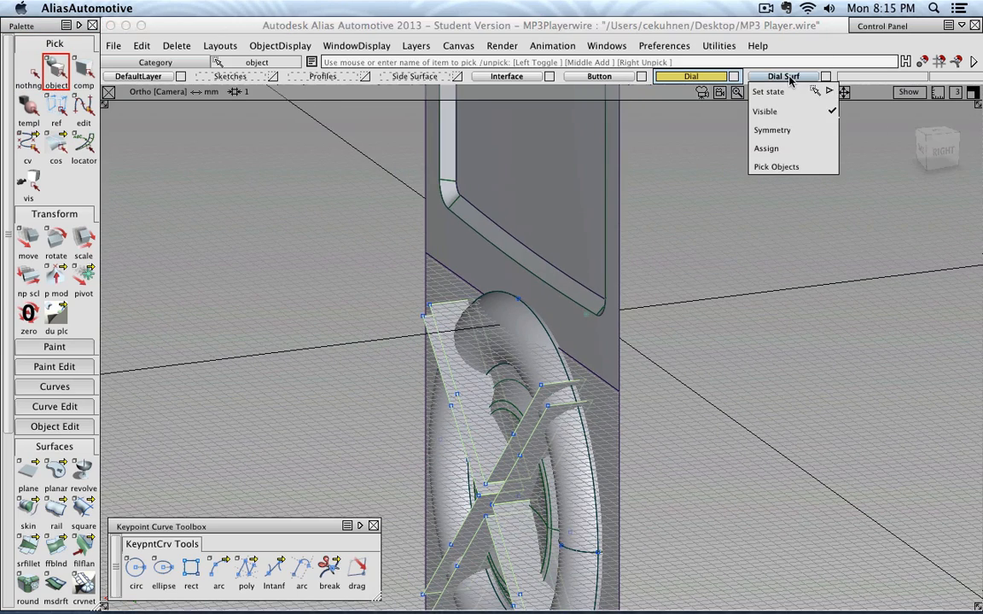
pyautogui.click(766, 148)
# Examine how the picked draft surfaces pass through the full dial ring, from an angle and from the right.
pyautogui.keyDown('alt'); pyautogui.keyDown('shift'); pyautogui.moveTo(706, 132); pyautogui.dragTo(734, 197); pyautogui.keyUp('shift'); pyautogui.keyUp('alt')
pyautogui.keyDown('alt'); pyautogui.keyDown('shift'); pyautogui.moveTo(728, 413); pyautogui.dragTo(689, 325, button='middle'); pyautogui.keyUp('shift'); pyautogui.keyUp('alt')
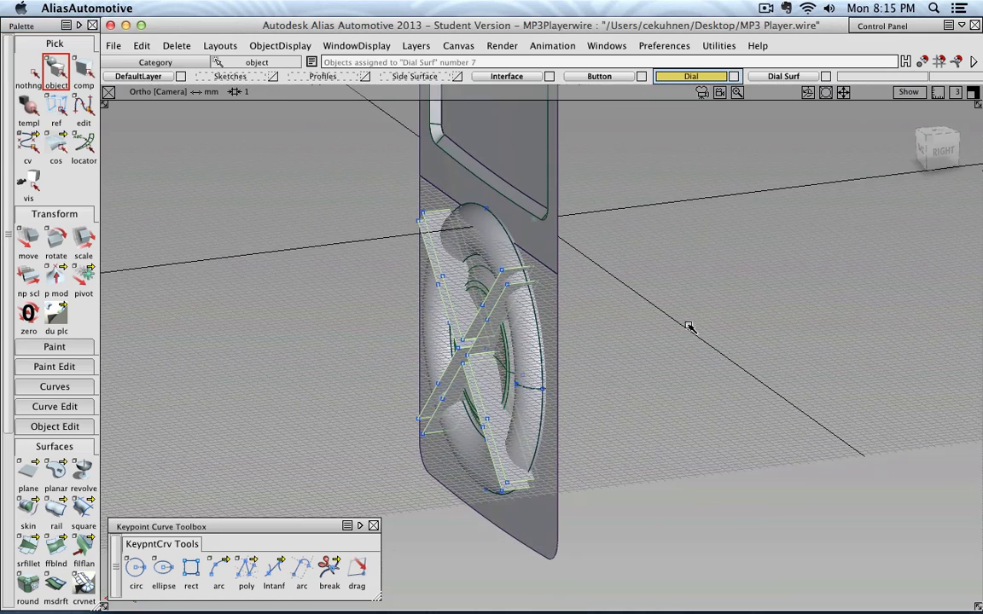
pyautogui.keyDown('alt'); pyautogui.keyDown('shift'); pyautogui.moveTo(688, 325); pyautogui.dragTo(584, 296); pyautogui.keyUp('shift'); pyautogui.keyUp('alt')
pyautogui.click(941, 147)
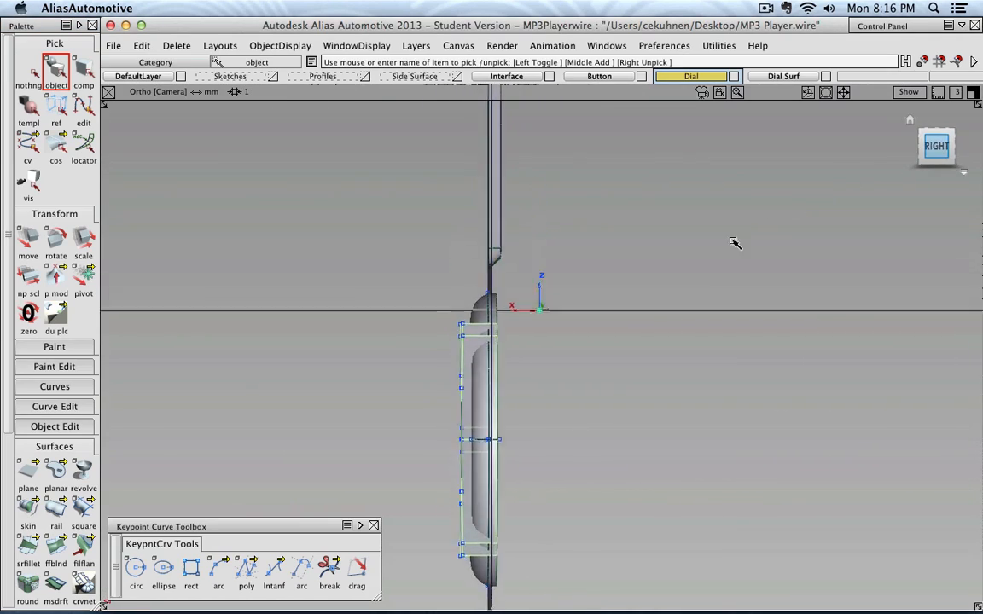
pyautogui.keyDown('alt'); pyautogui.keyDown('shift'); pyautogui.moveTo(559, 303); pyautogui.dragTo(500, 299, button='right'); pyautogui.keyUp('shift'); pyautogui.keyUp('alt')
pyautogui.keyDown('alt'); pyautogui.keyDown('shift'); pyautogui.moveTo(501, 295); pyautogui.dragTo(546, 178, button='middle'); pyautogui.keyUp('shift'); pyautogui.keyUp('alt')
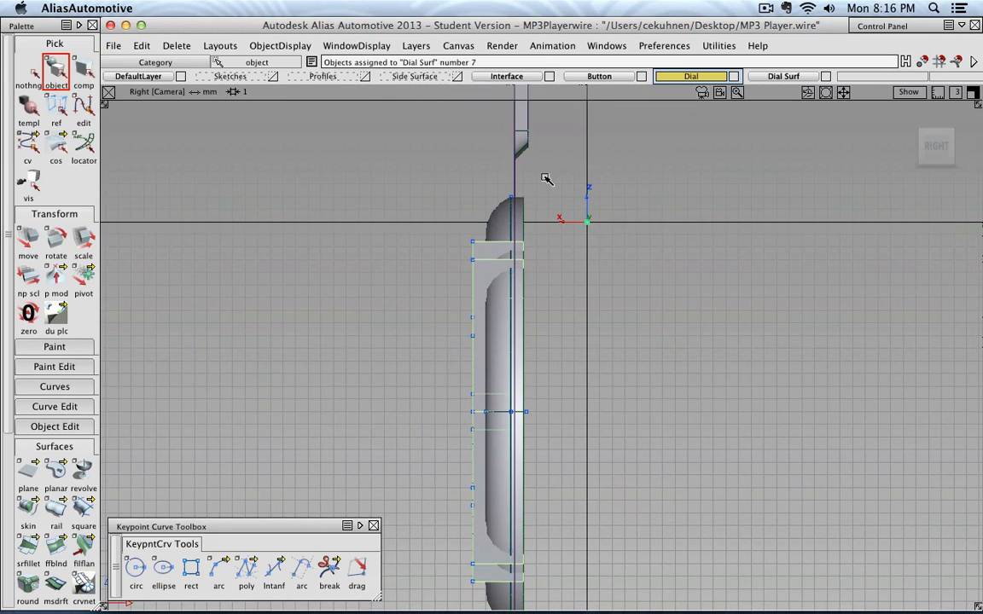